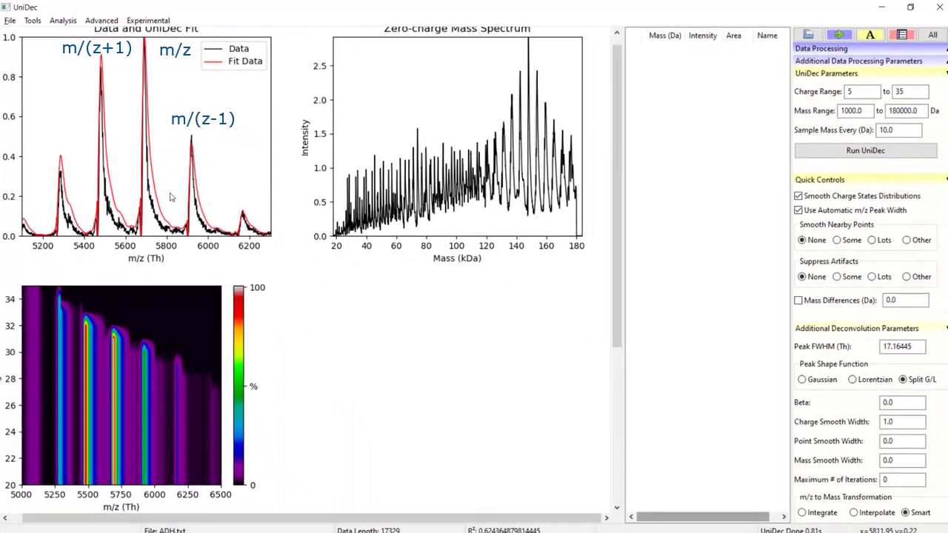
Step: Toggle Smooth Charge States Distributions off and on to see how it controls the Charge Smooth Width, leaving it enabled
{"action": "double_click", "coordinate": [880, 417]}
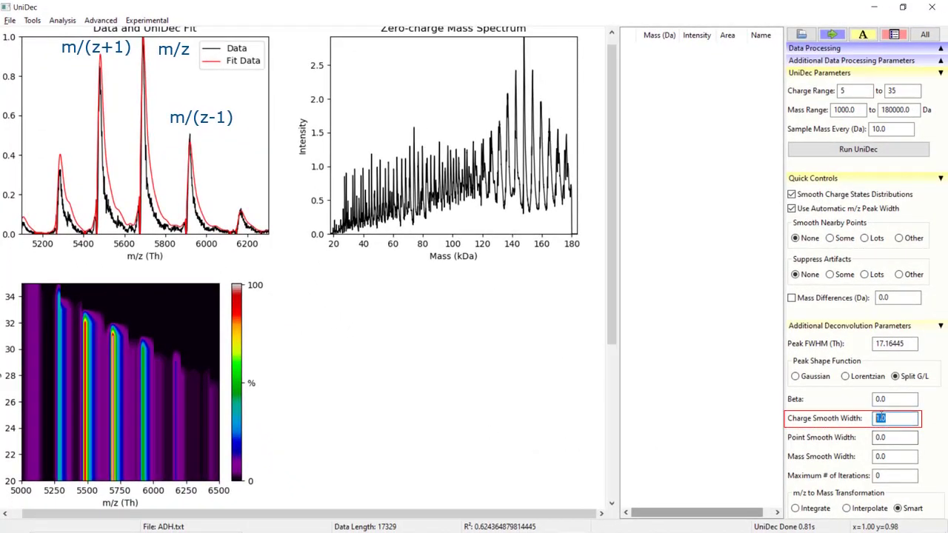
{"action": "left_click", "coordinate": [896, 417]}
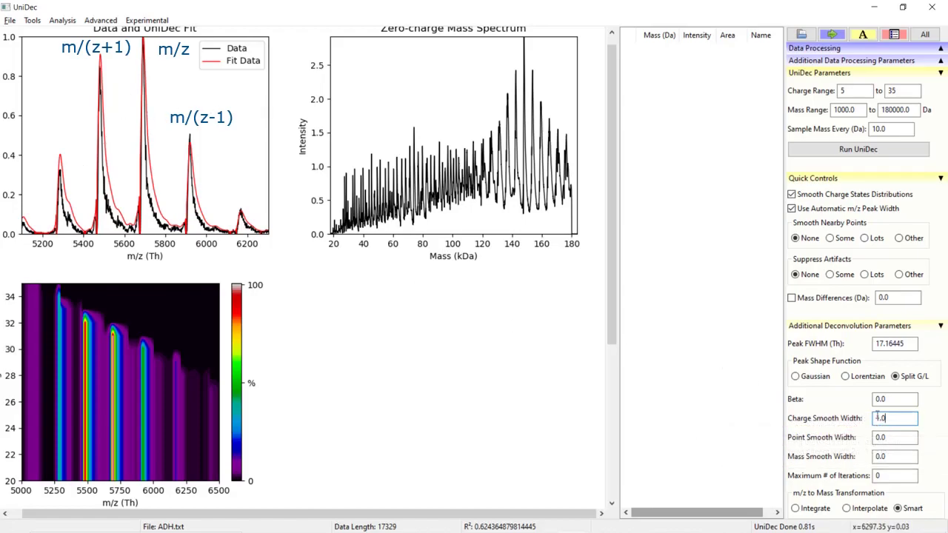
{"action": "left_click", "coordinate": [791, 195]}
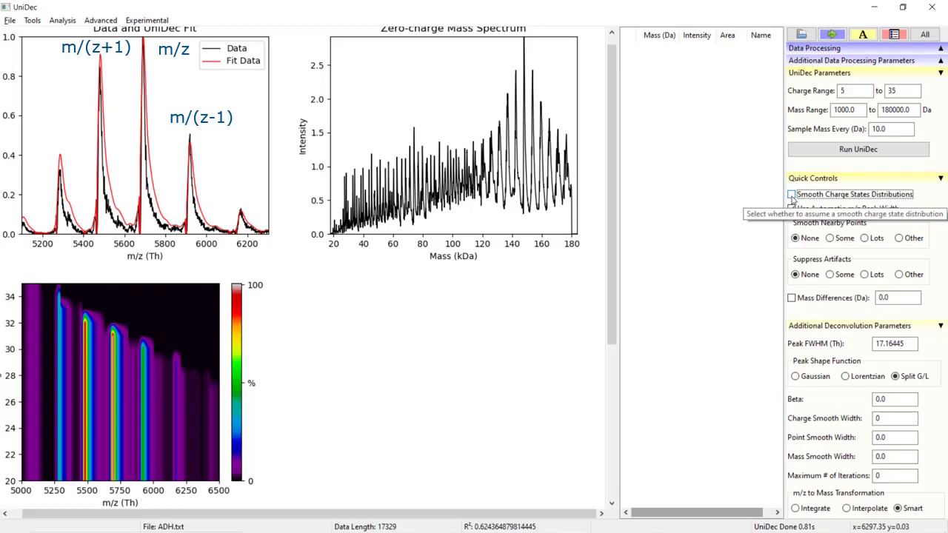
{"action": "left_click", "coordinate": [791, 196]}
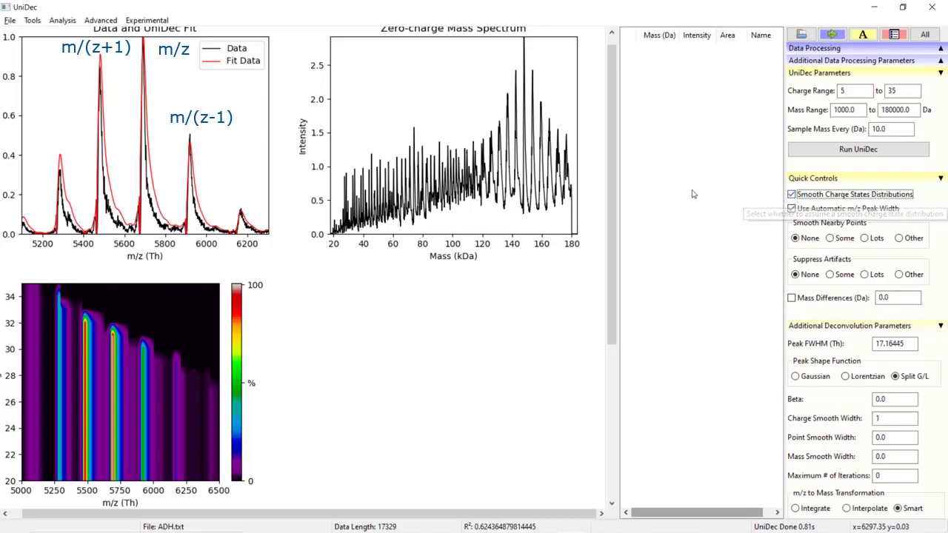
{"action": "left_click", "coordinate": [791, 196]}
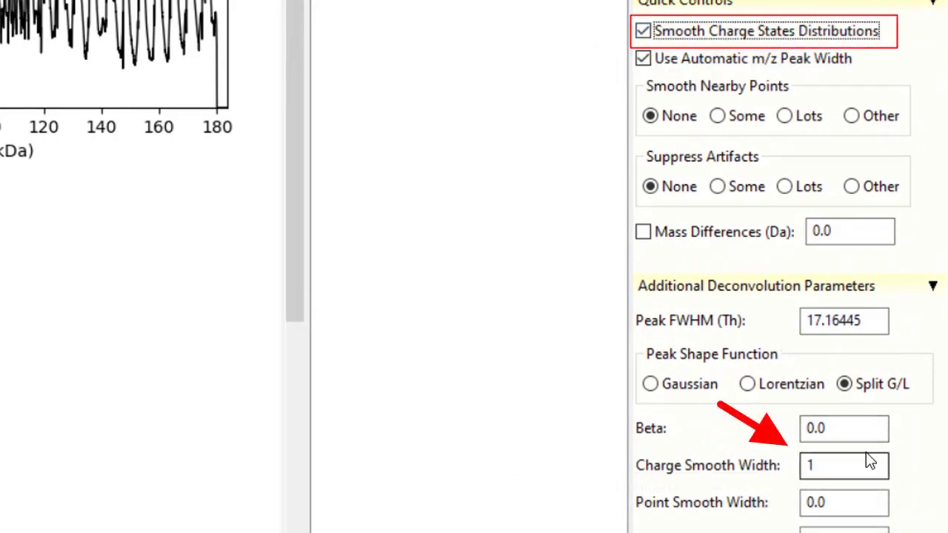
{"action": "left_click", "coordinate": [643, 32]}
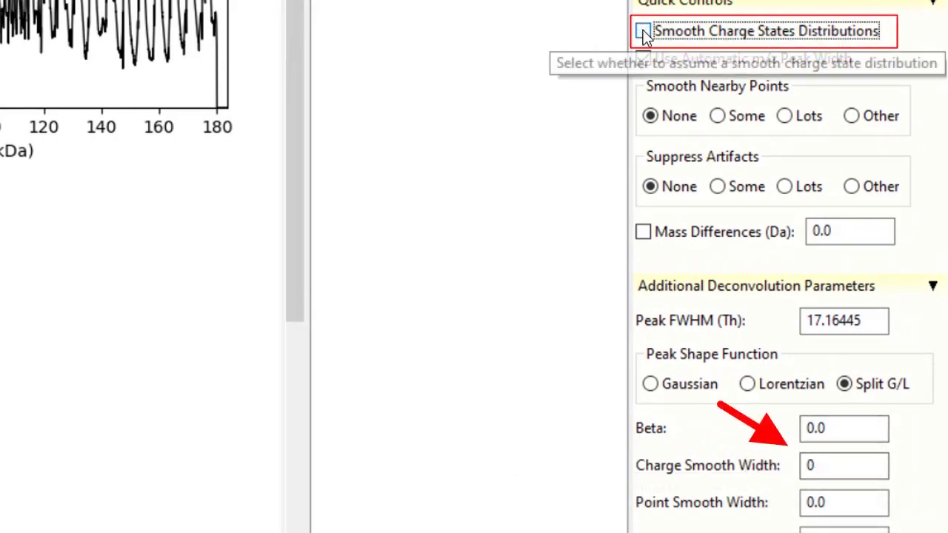
{"action": "left_click", "coordinate": [643, 32]}
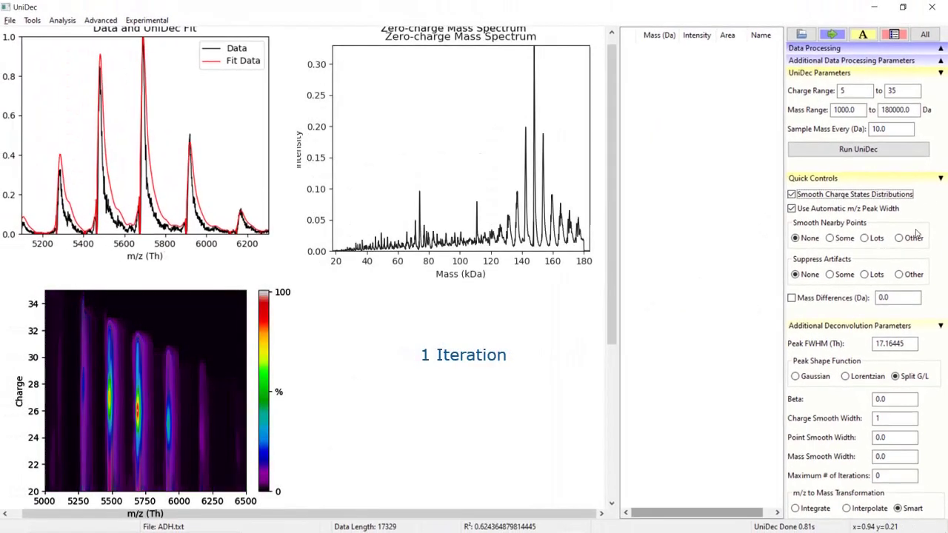
Step: Collapse the Quick Controls, set the maximum number of iterations to 10 and run the UniDec deconvolution
{"action": "left_click", "coordinate": [940, 179]}
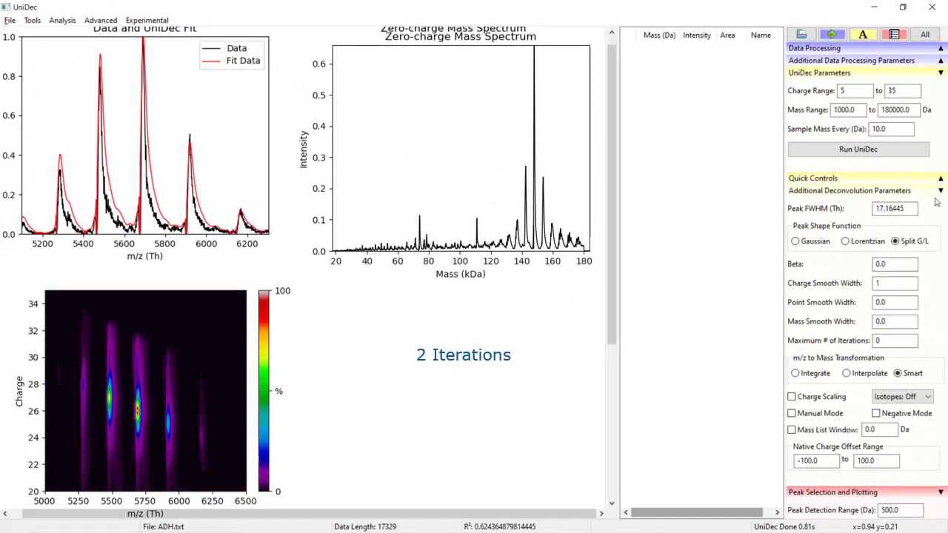
{"action": "double_click", "coordinate": [892, 341]}
{"action": "type", "text": "10"}
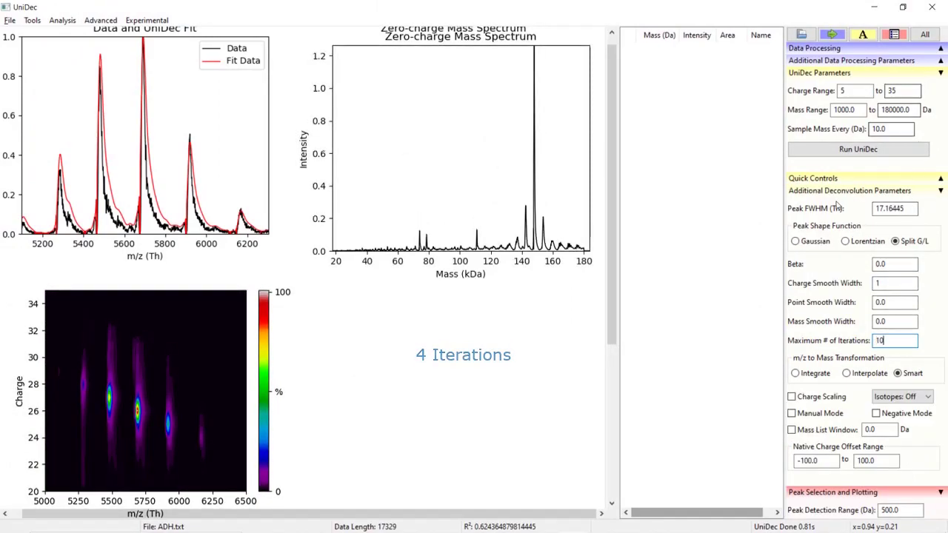
{"action": "left_click", "coordinate": [833, 148]}
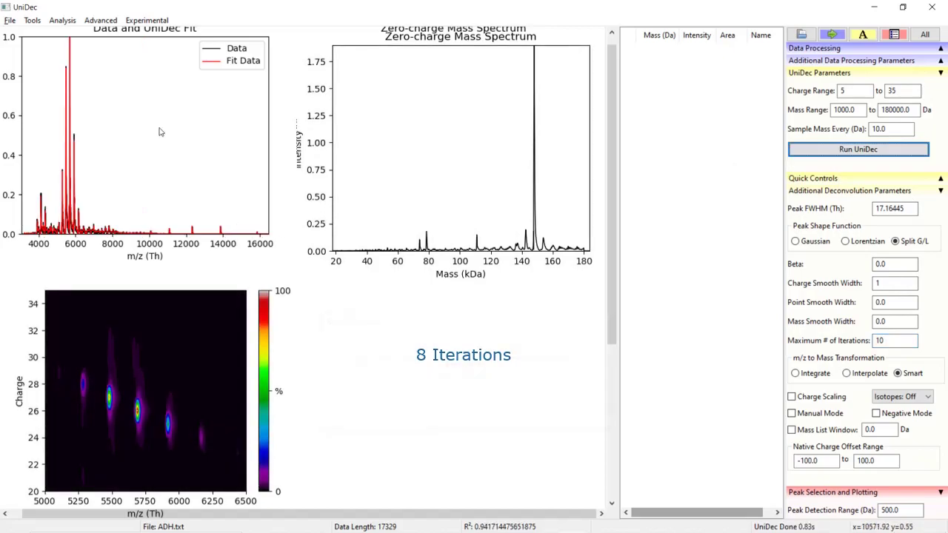
Step: Zoom the data and fit plot to about 5000–6350 Th and examine the m/z and mass versus charge plots
{"action": "left_click_drag", "start_coordinate": [109, 179], "coordinate": [232, 180]}
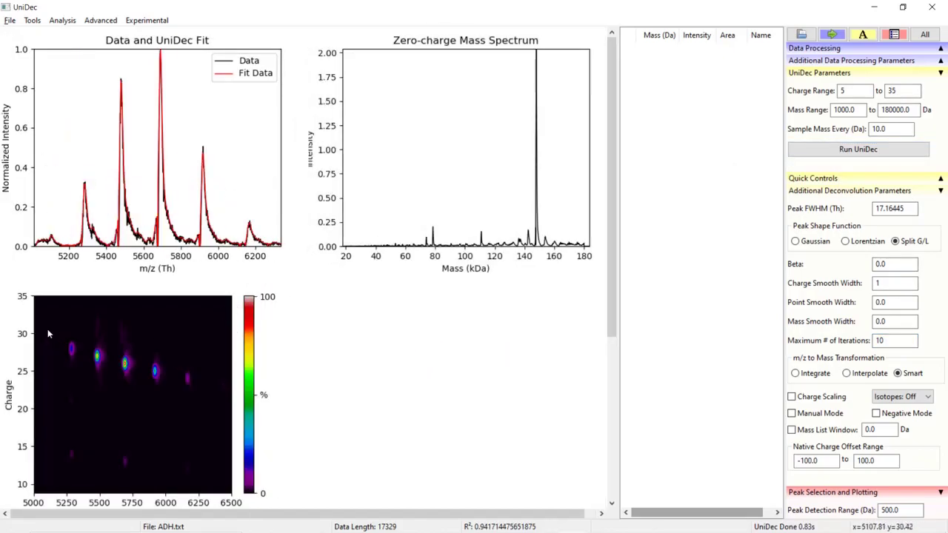
{"action": "key", "text": "alt"}
{"action": "left_click_drag", "start_coordinate": [609, 323], "coordinate": [600, 359]}
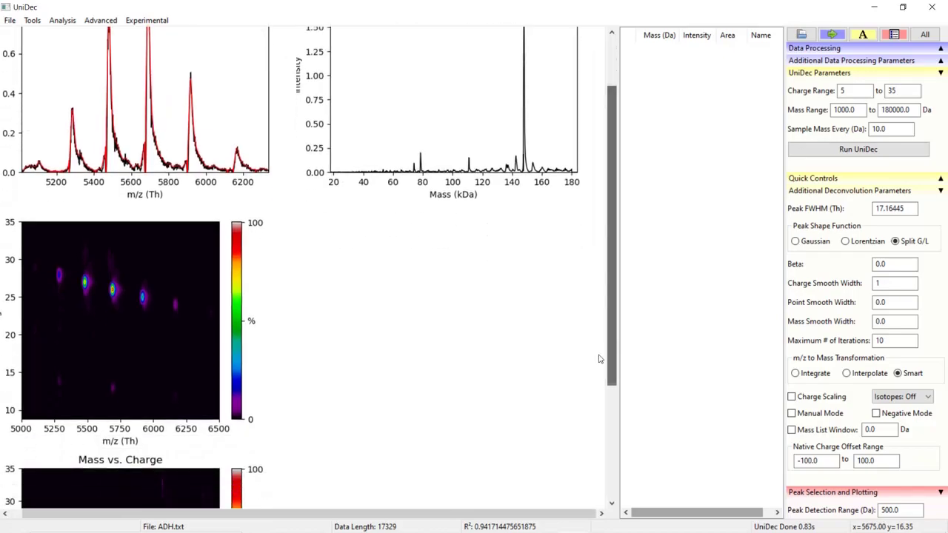
{"action": "scroll", "coordinate": [398, 387], "scroll_direction": "down", "scroll_amount": 5}
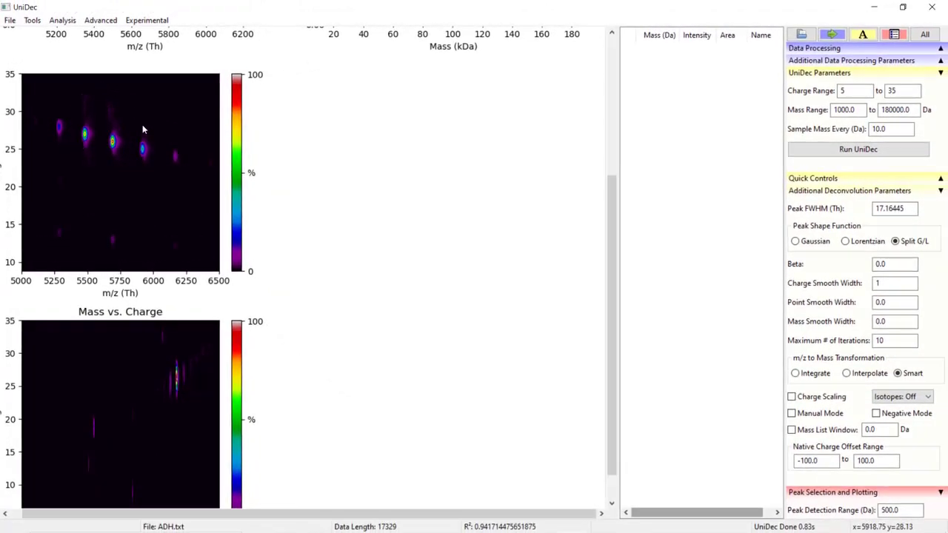
{"action": "scroll", "coordinate": [143, 129], "scroll_direction": "up", "scroll_amount": 3}
Step: Set the Charge Smooth Width to -1, run the deconvolution and zoom in on the main peaks in the m/z versus charge plot
{"action": "double_click", "coordinate": [888, 284]}
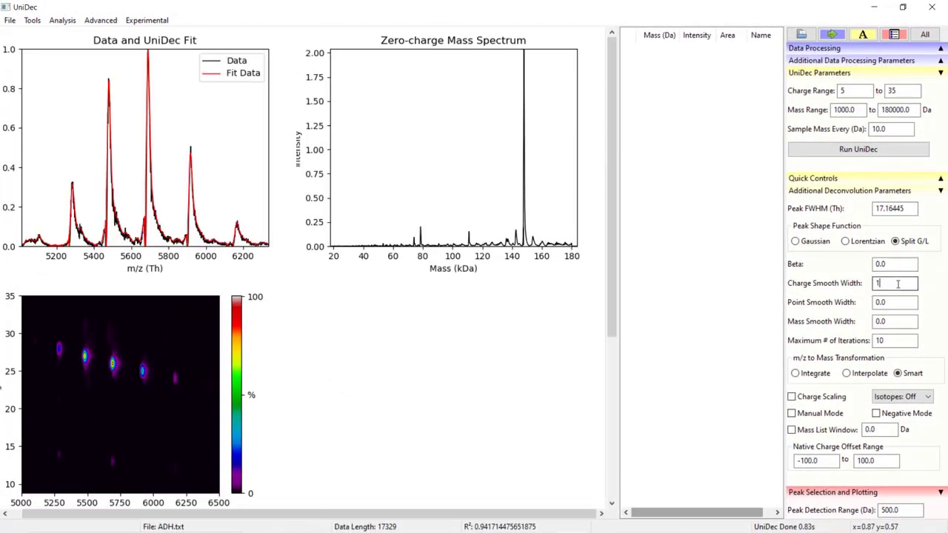
{"action": "type", "text": "-1"}
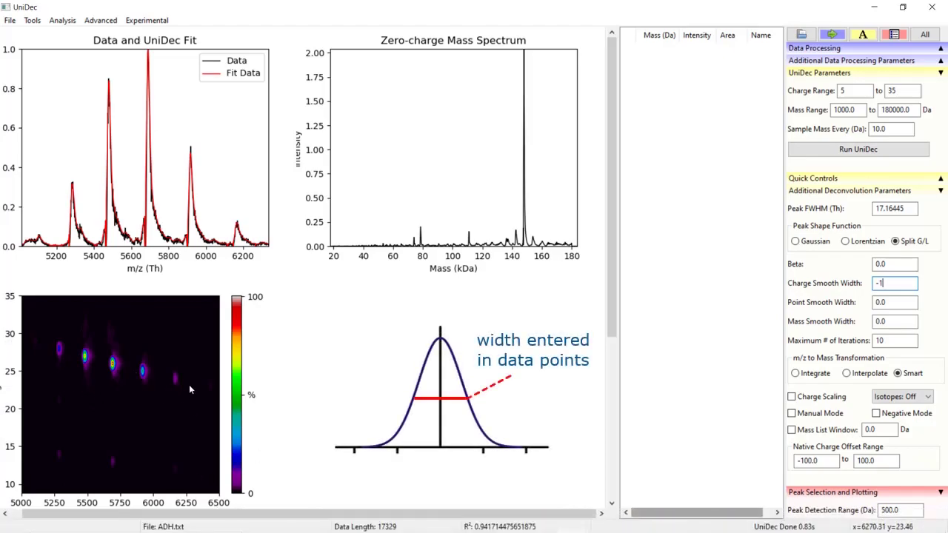
{"action": "mouse_move", "coordinate": [893, 281]}
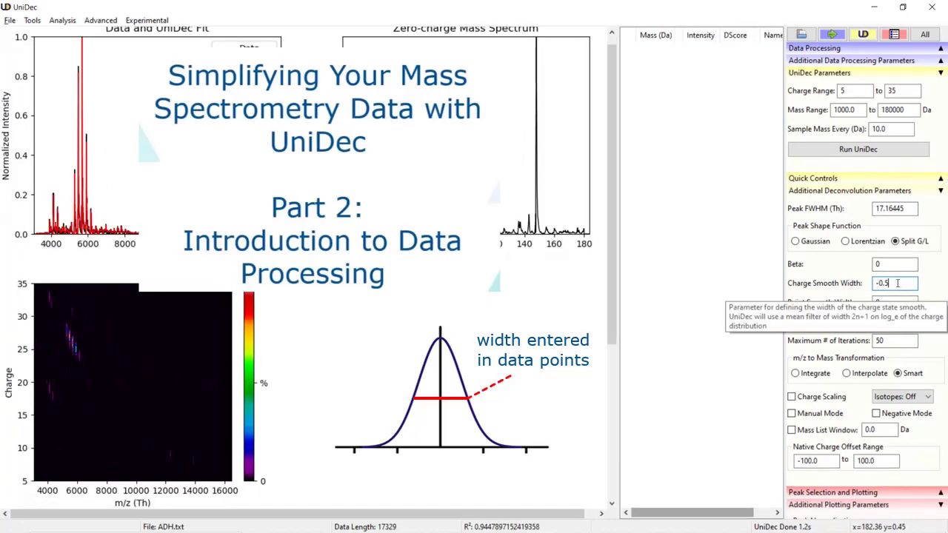
{"action": "double_click", "coordinate": [892, 282]}
{"action": "type", "text": "-1"}
{"action": "left_click", "coordinate": [832, 152]}
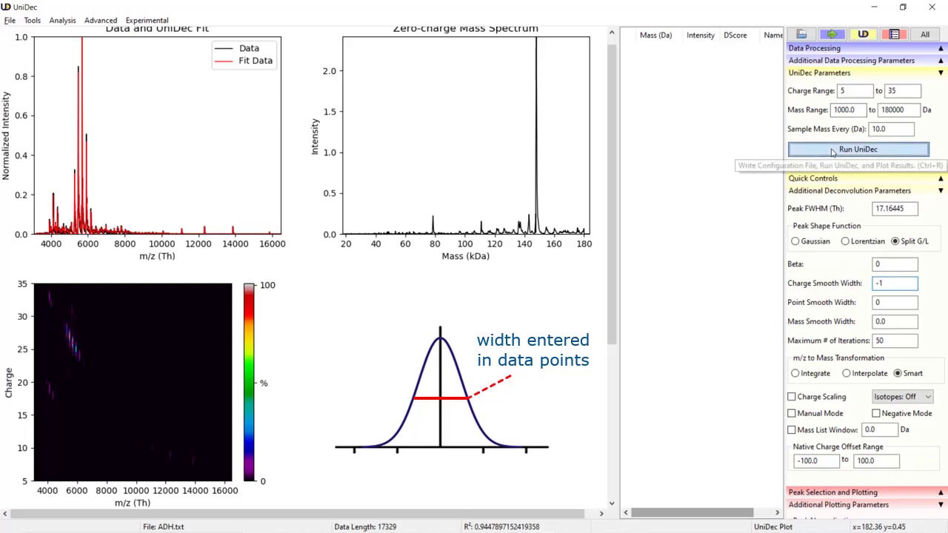
{"action": "left_click_drag", "start_coordinate": [59, 303], "coordinate": [89, 374]}
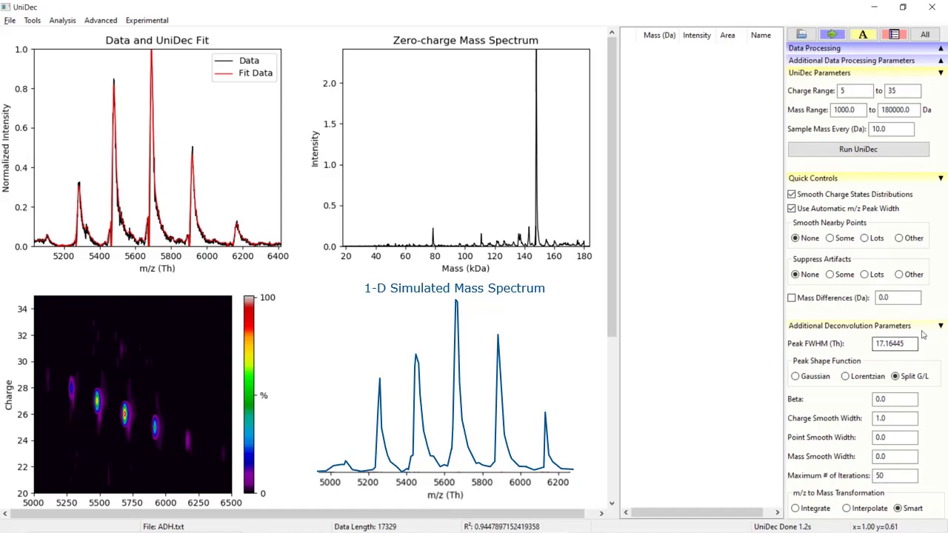
Step: Set the Peak FWHM to 0 and run the deconvolution
{"action": "left_click_drag", "start_coordinate": [909, 344], "coordinate": [805, 345]}
{"action": "type", "text": "0"}
{"action": "left_click", "coordinate": [822, 151]}
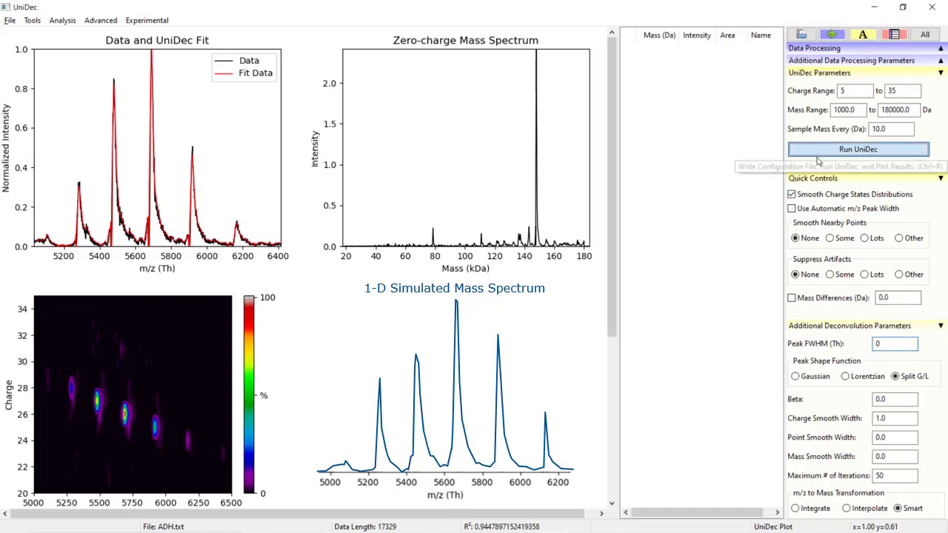
Step: Zoom in on the main peaks in the data and fit plot and the charge plot, resetting each view after inspection
{"action": "left_click_drag", "start_coordinate": [95, 211], "coordinate": [199, 206]}
{"action": "left_click", "coordinate": [168, 206]}
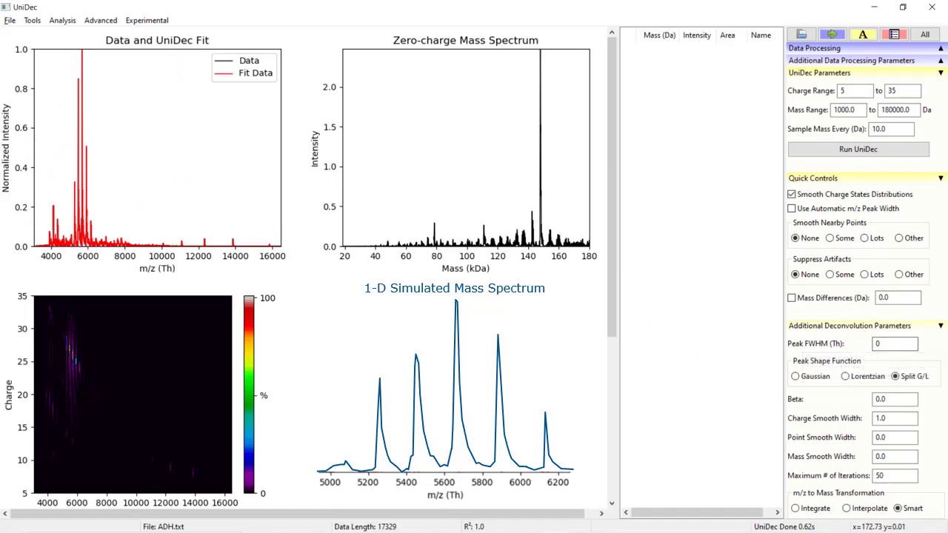
{"action": "scroll", "coordinate": [58, 345], "scroll_direction": "down", "scroll_amount": 1}
{"action": "left_click_drag", "start_coordinate": [58, 345], "coordinate": [85, 341]}
{"action": "left_click", "coordinate": [84, 339]}
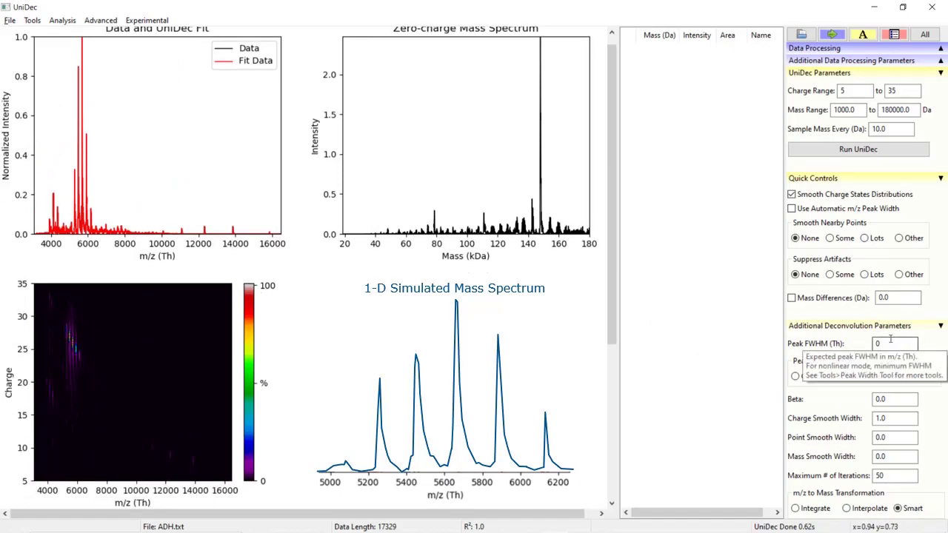
Step: Switch Use Automatic m/z Peak Width on and off to compare the Peak FWHM values
{"action": "left_click", "coordinate": [792, 209]}
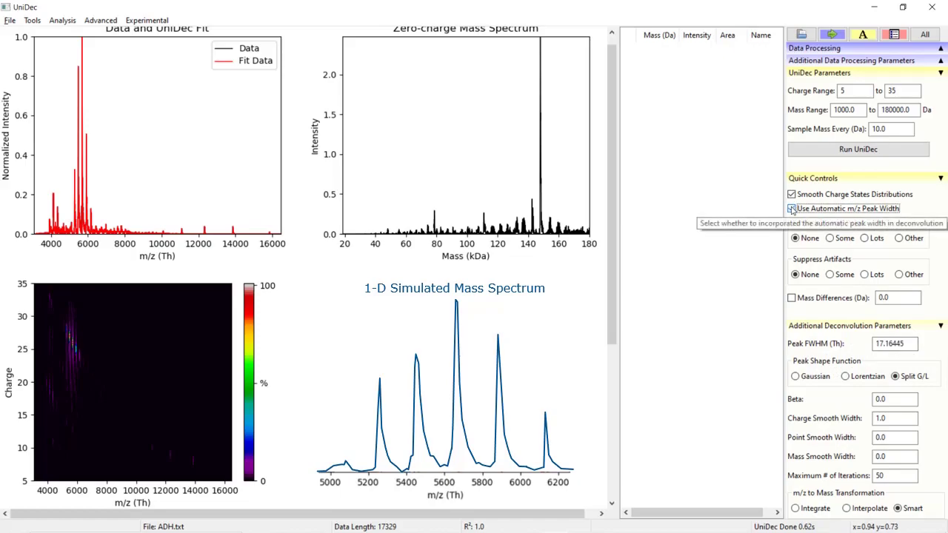
{"action": "left_click", "coordinate": [791, 209]}
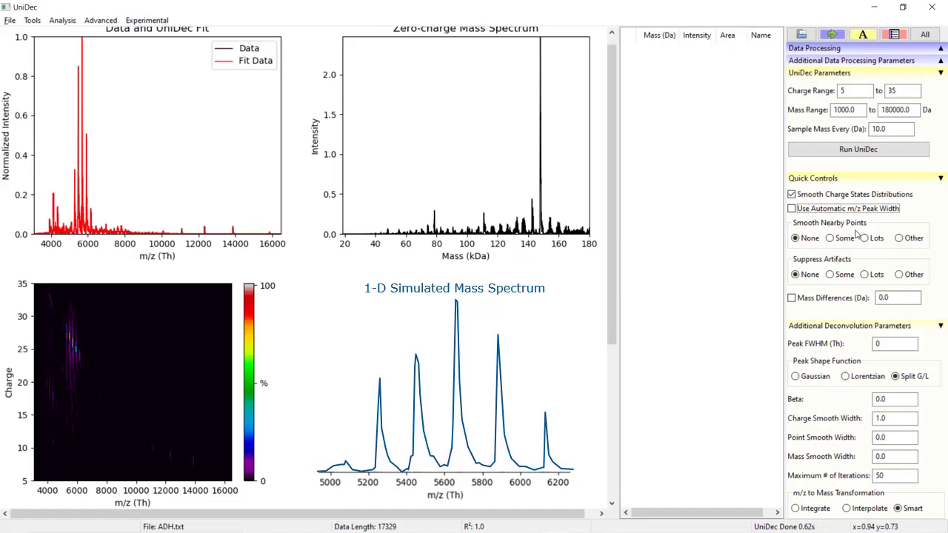
Step: Zoom the data and fit plot to about 5050–6400 Th and the charge plot to the same main peaks
{"action": "left_click_drag", "start_coordinate": [71, 154], "coordinate": [95, 158]}
{"action": "left_click_drag", "start_coordinate": [59, 342], "coordinate": [183, 340]}
{"action": "left_click_drag", "start_coordinate": [55, 318], "coordinate": [196, 313]}
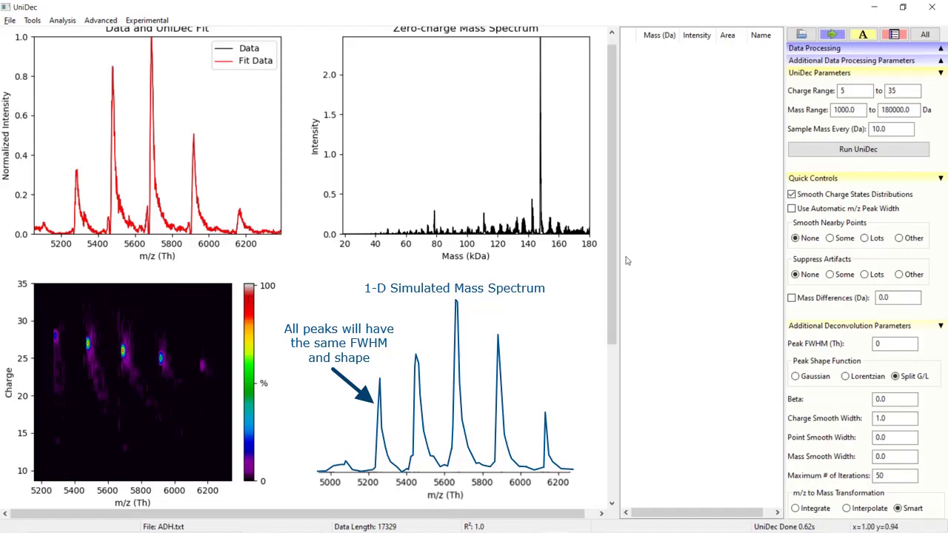
Step: Toggle Use Automatic m/z Peak Width several times to show its effect on the Peak FWHM, leaving it enabled
{"action": "left_click", "coordinate": [792, 211]}
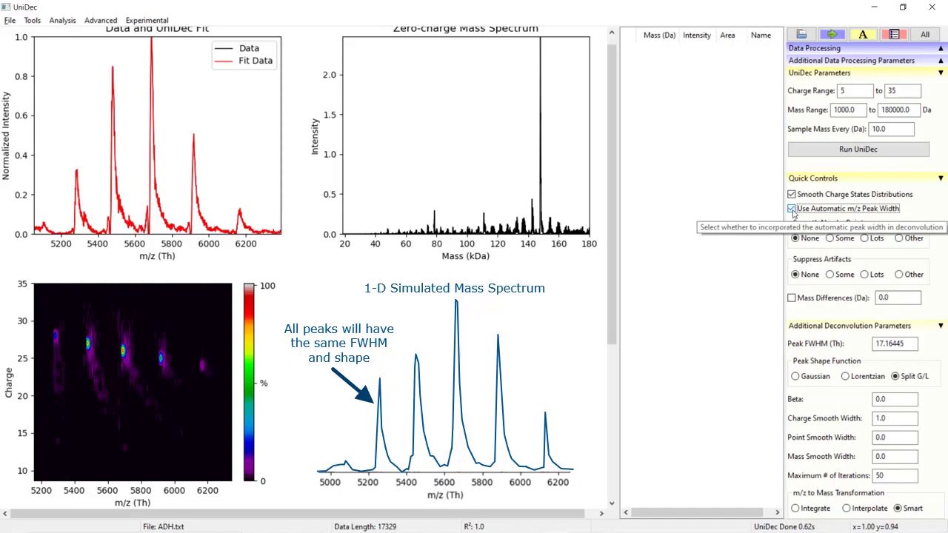
{"action": "left_click", "coordinate": [792, 211]}
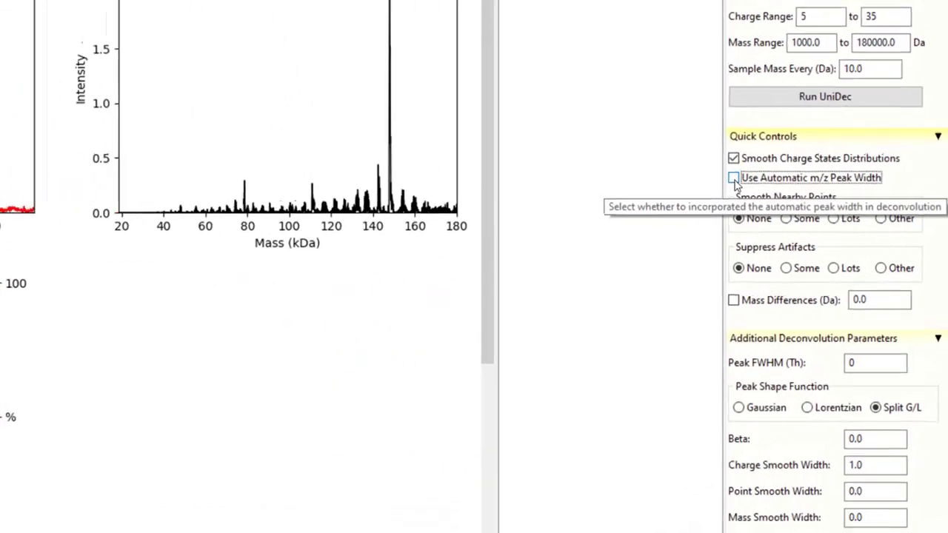
{"action": "left_click", "coordinate": [735, 180]}
{"action": "left_click", "coordinate": [734, 180]}
{"action": "left_click", "coordinate": [735, 180]}
{"action": "left_click", "coordinate": [638, 137]}
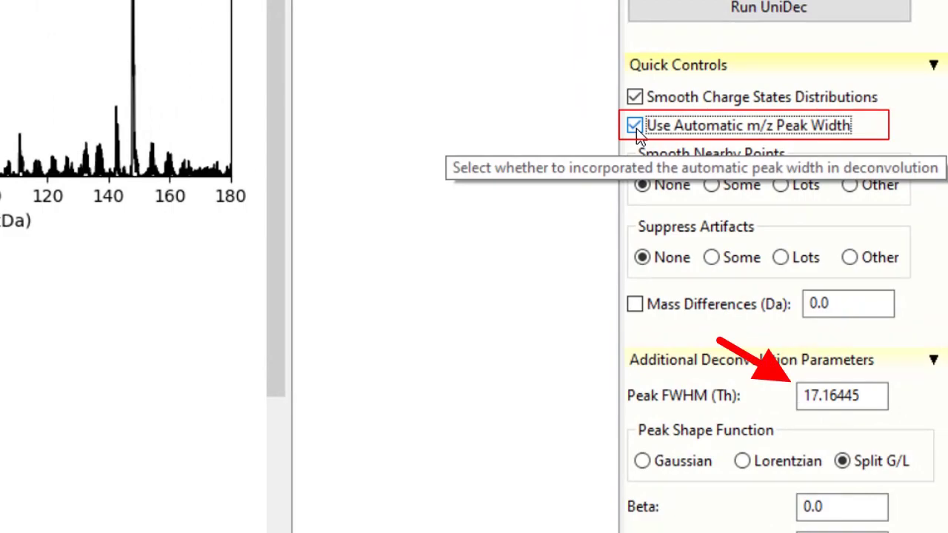
{"action": "left_click", "coordinate": [637, 133]}
{"action": "left_click", "coordinate": [637, 134]}
{"action": "left_click", "coordinate": [637, 133]}
{"action": "left_click", "coordinate": [637, 133]}
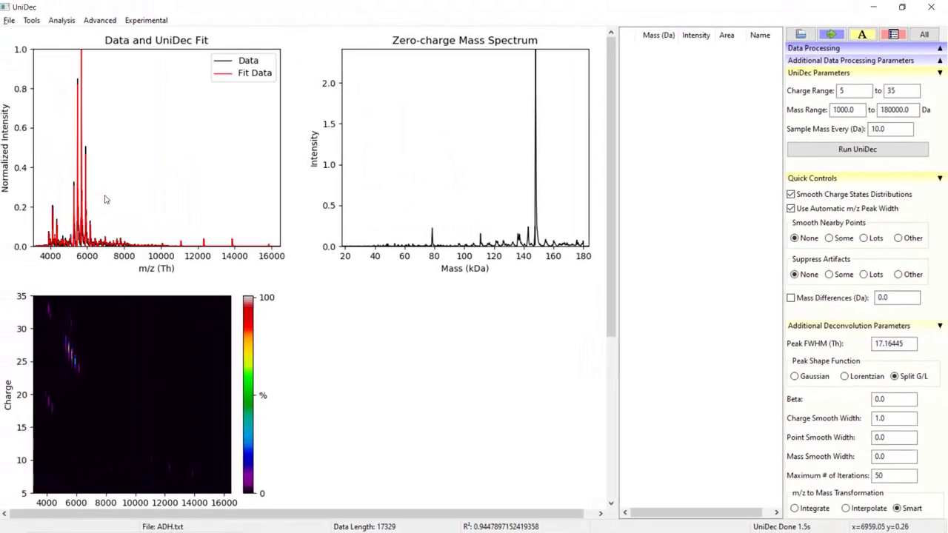
Step: Zoom the data and fit plot to about 5000–6700 Th and open the Peak Width Tool
{"action": "left_click_drag", "start_coordinate": [71, 201], "coordinate": [100, 209]}
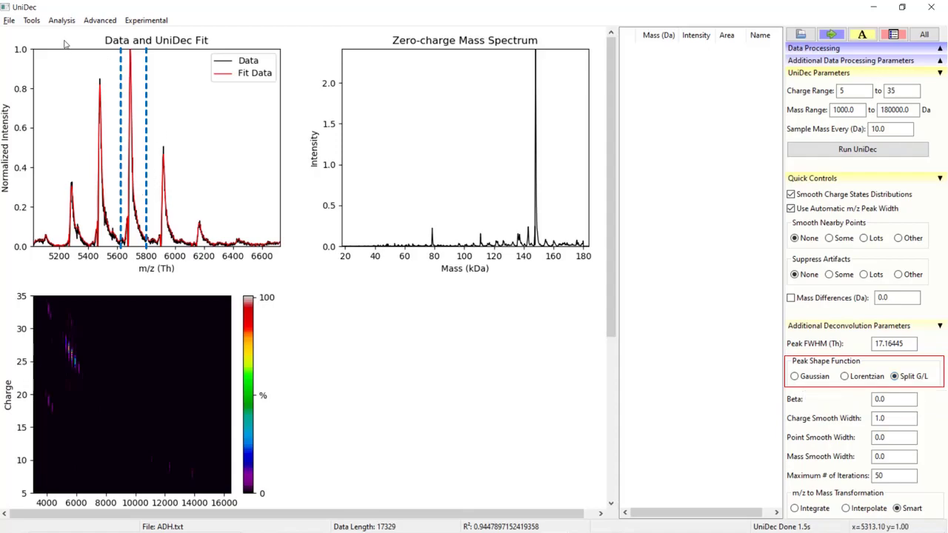
{"action": "left_click", "coordinate": [30, 20]}
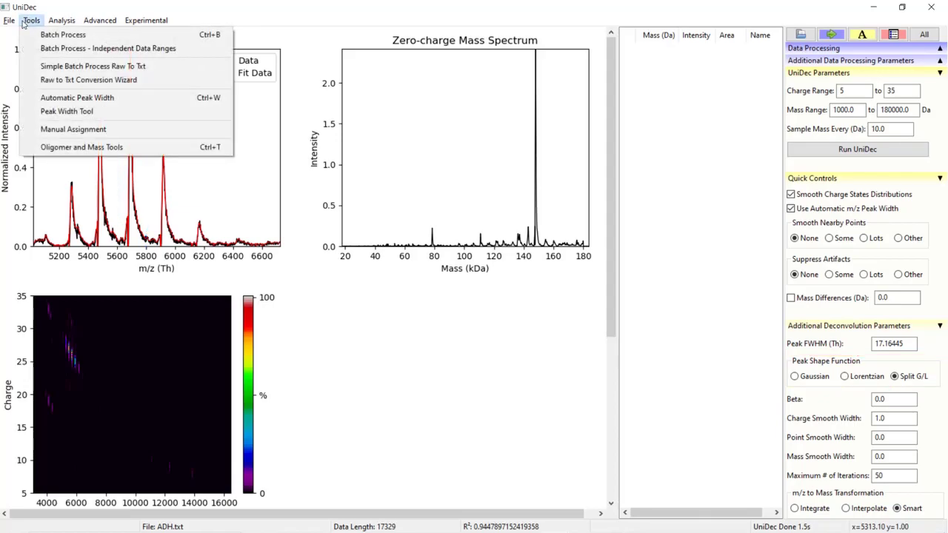
{"action": "left_click", "coordinate": [23, 22]}
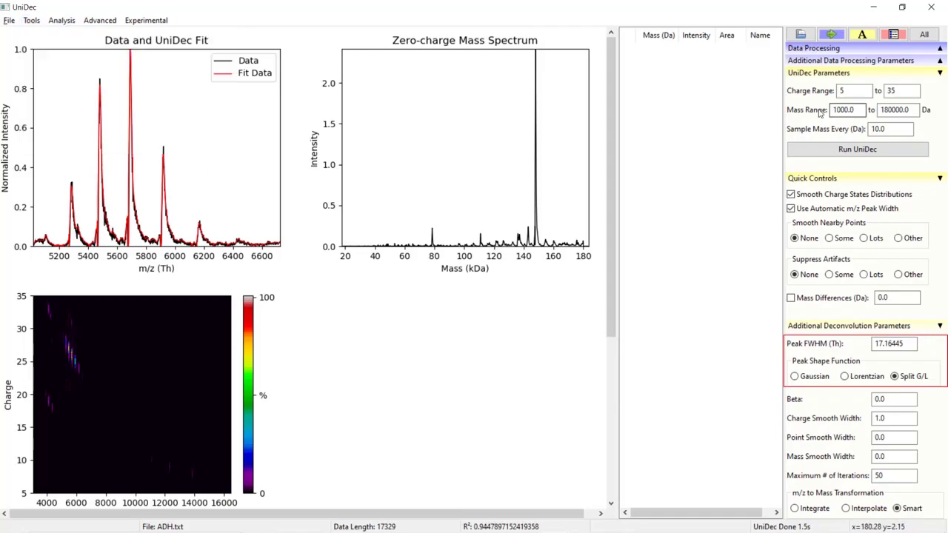
{"action": "left_click", "coordinate": [32, 17]}
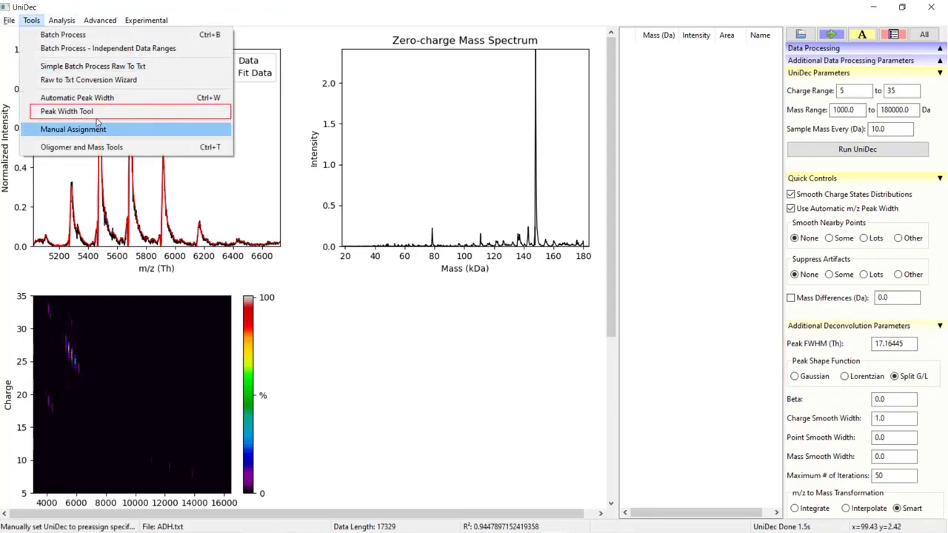
{"action": "left_click", "coordinate": [88, 112]}
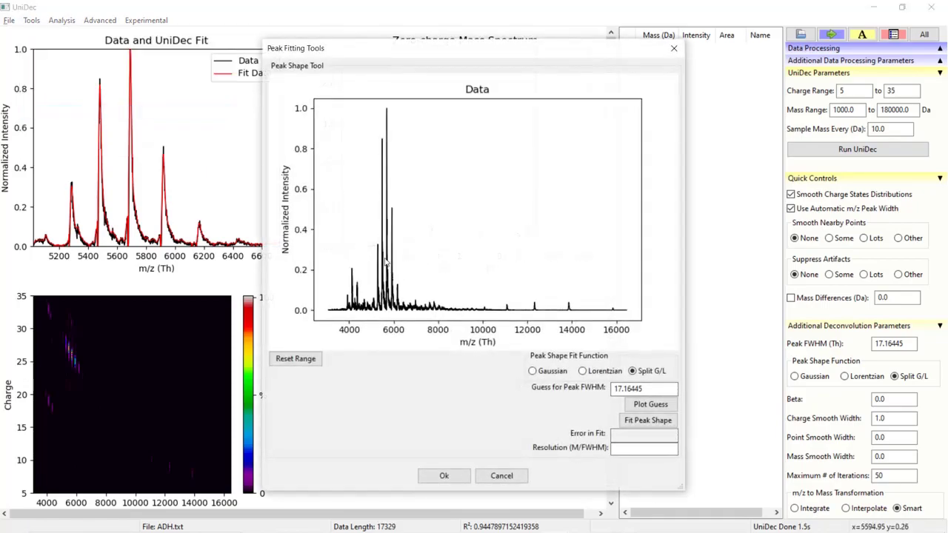
Step: Isolate the tallest peak at about 5600–5850 Th, fit it with the Split G/L shape and accept the fitted peak width
{"action": "left_click_drag", "start_coordinate": [385, 260], "coordinate": [390, 266]}
{"action": "left_click", "coordinate": [648, 420]}
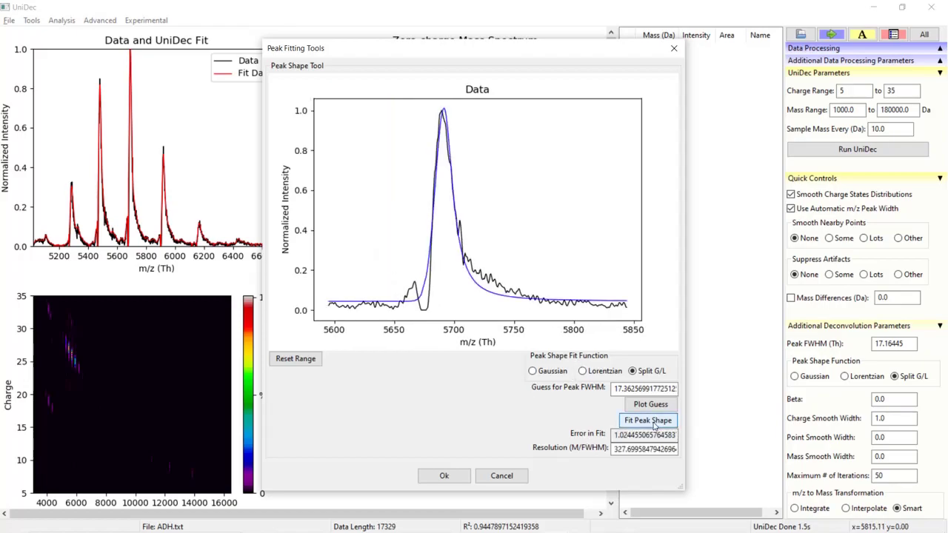
{"action": "left_click", "coordinate": [449, 485]}
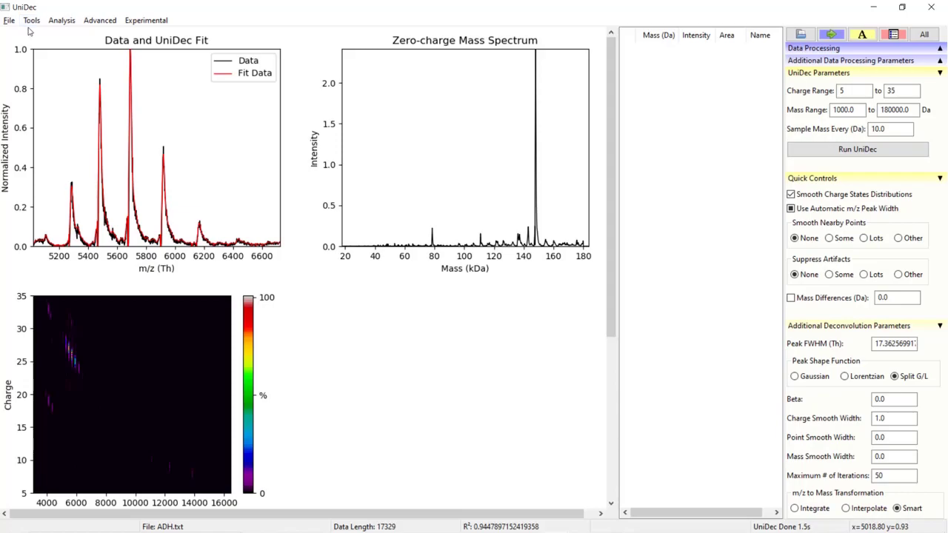
Step: Reapply the automatic peak width, change the Peak FWHM to 5 Th and run UniDec
{"action": "left_click", "coordinate": [31, 20]}
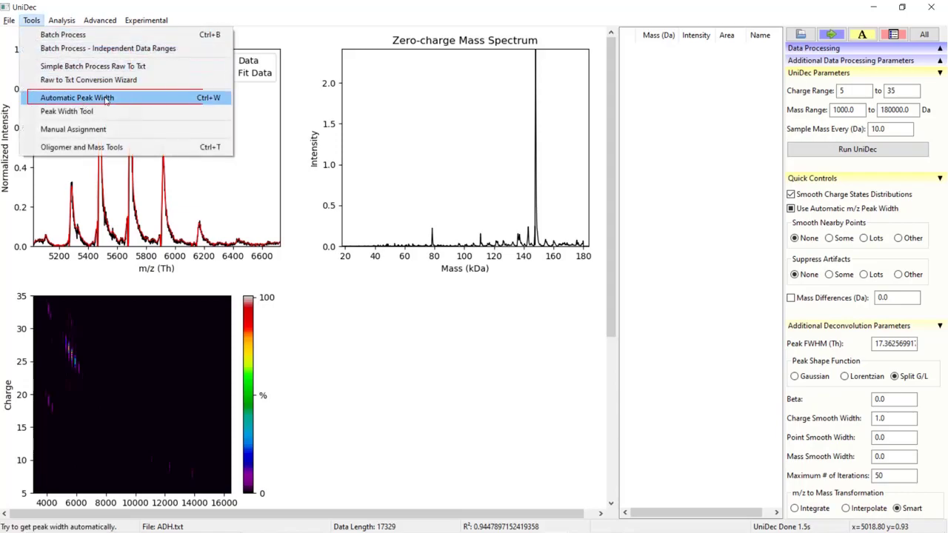
{"action": "left_click", "coordinate": [82, 98]}
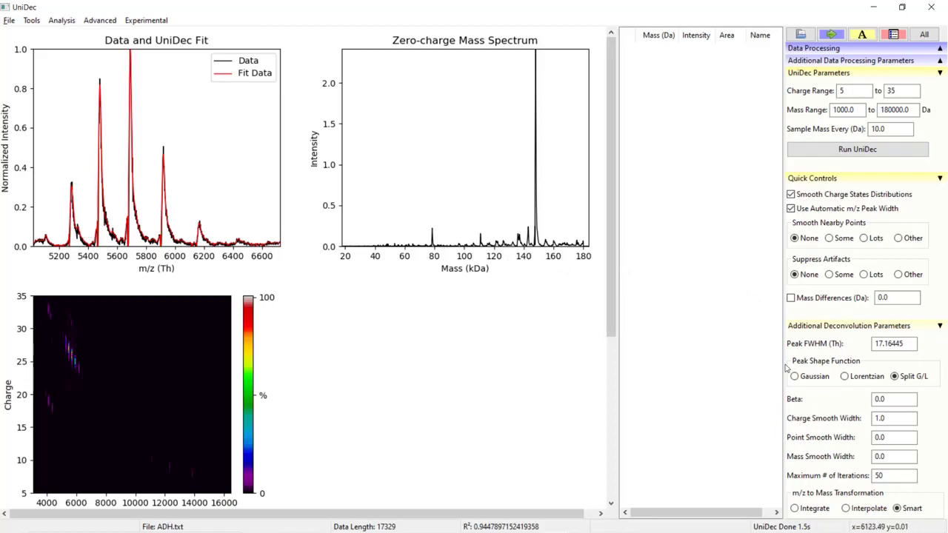
{"action": "double_click", "coordinate": [908, 345]}
{"action": "type", "text": "5"}
{"action": "left_click", "coordinate": [820, 154]}
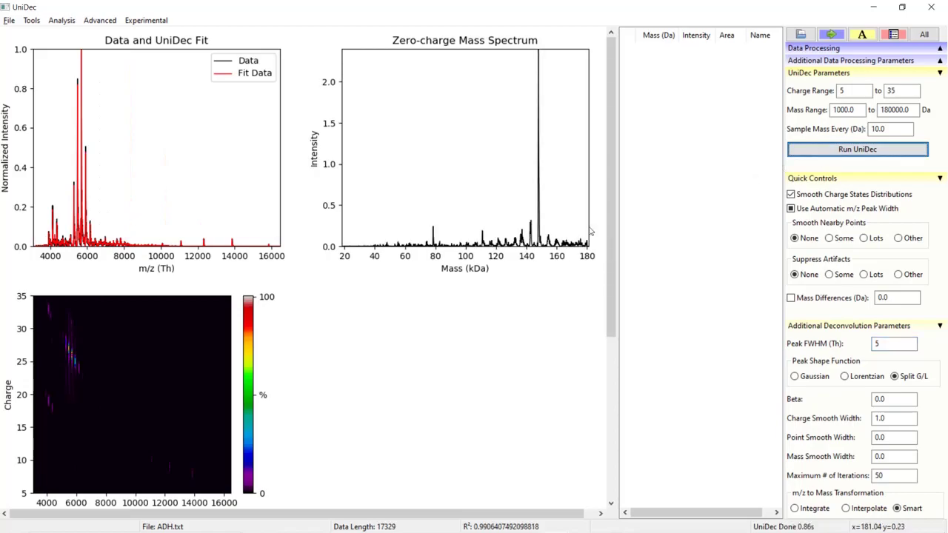
Step: Zoom the data and fit plot onto the tallest peak and the zero-charge mass spectrum to about 119–145 kDa to examine the artifacts
{"action": "left_click_drag", "start_coordinate": [65, 212], "coordinate": [152, 205]}
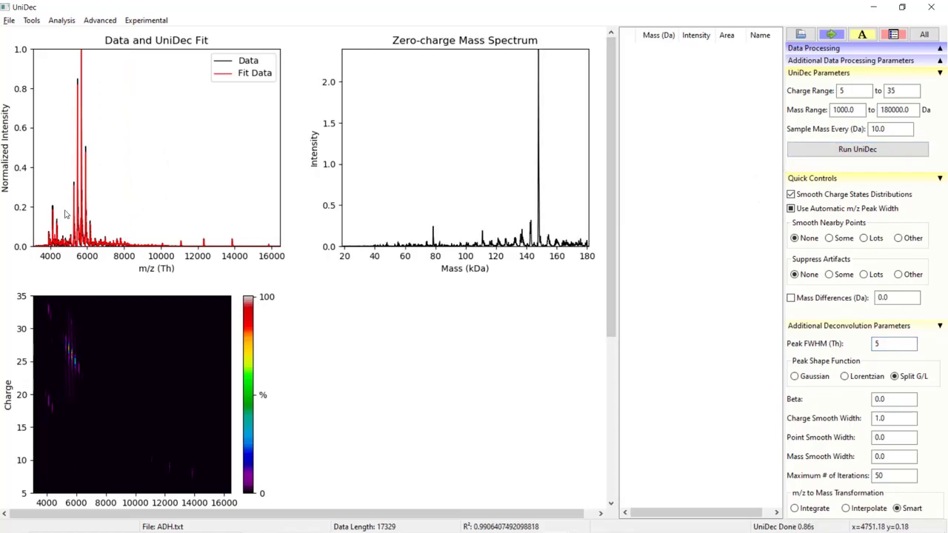
{"action": "left_click_drag", "start_coordinate": [205, 282], "coordinate": [218, 279]}
{"action": "left_click_drag", "start_coordinate": [267, 256], "coordinate": [349, 255]}
{"action": "left_click_drag", "start_coordinate": [520, 383], "coordinate": [520, 383]}
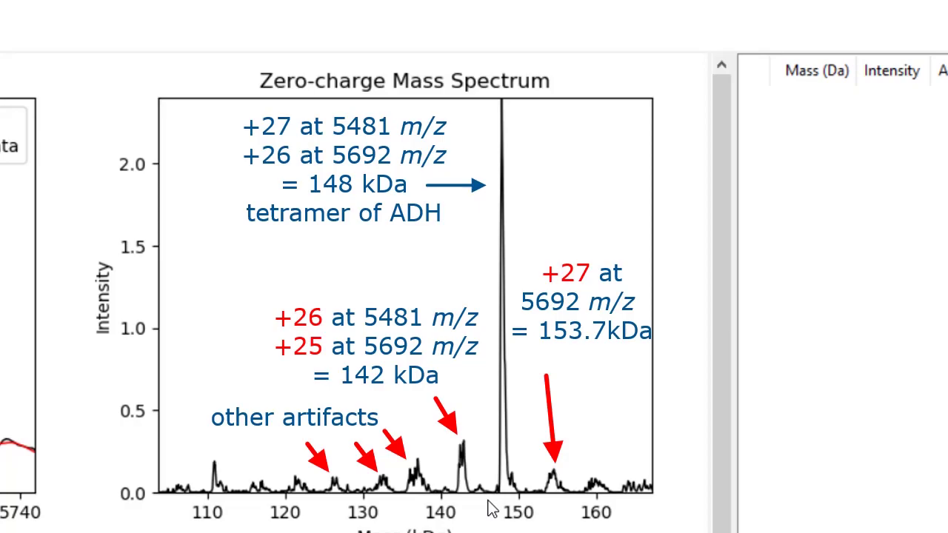
{"action": "left_click_drag", "start_coordinate": [275, 467], "coordinate": [482, 484]}
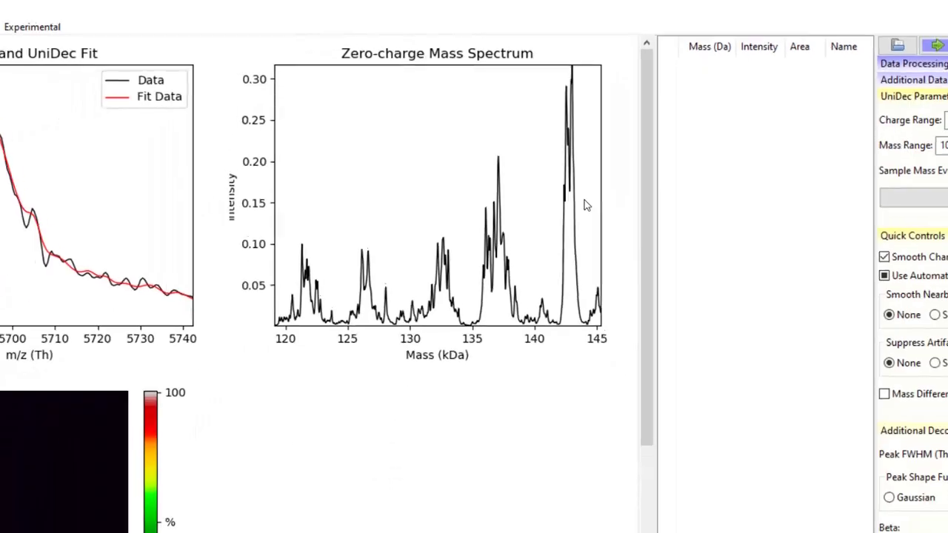
{"action": "left_click", "coordinate": [585, 205]}
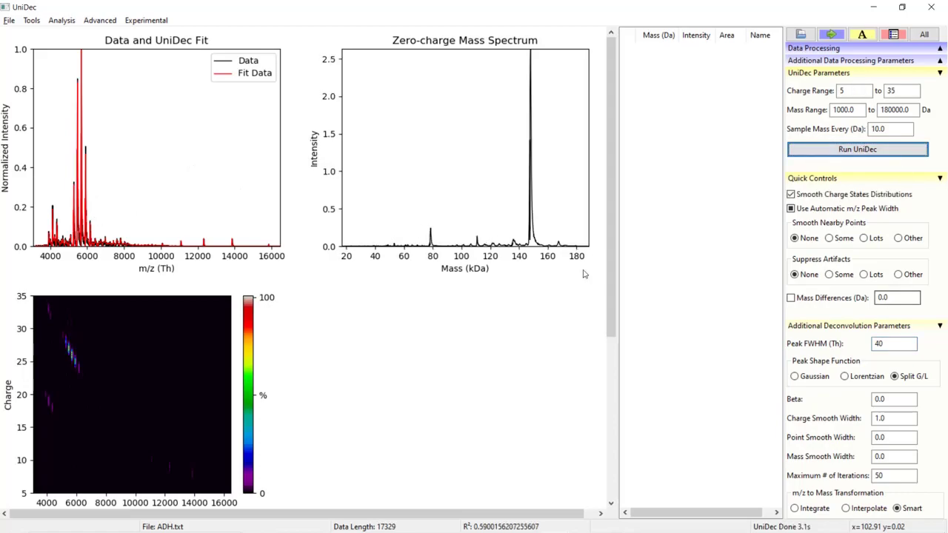
Step: Zoom the data and fit plot to about 4200–7500 Th and closer onto the main peaks to inspect the fit
{"action": "left_click_drag", "start_coordinate": [89, 224], "coordinate": [115, 224]}
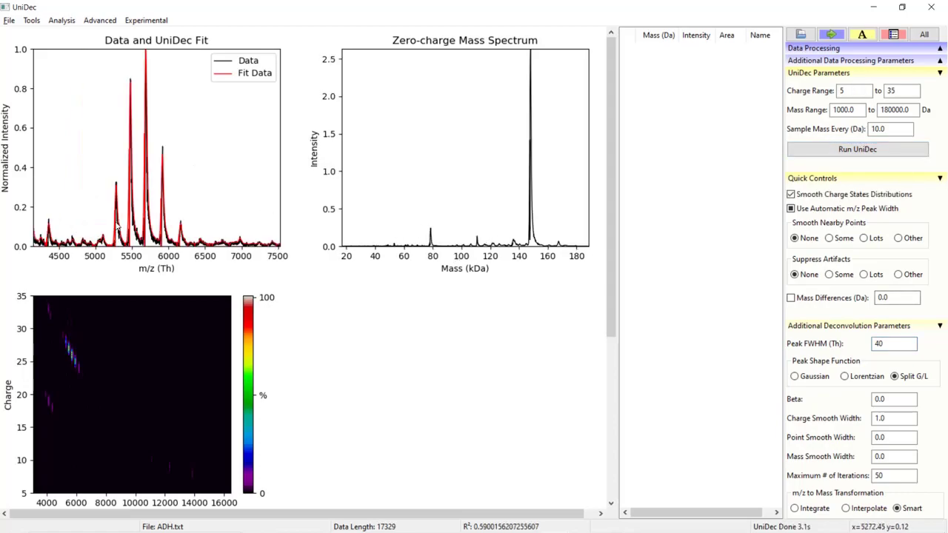
{"action": "left_click_drag", "start_coordinate": [133, 191], "coordinate": [184, 192]}
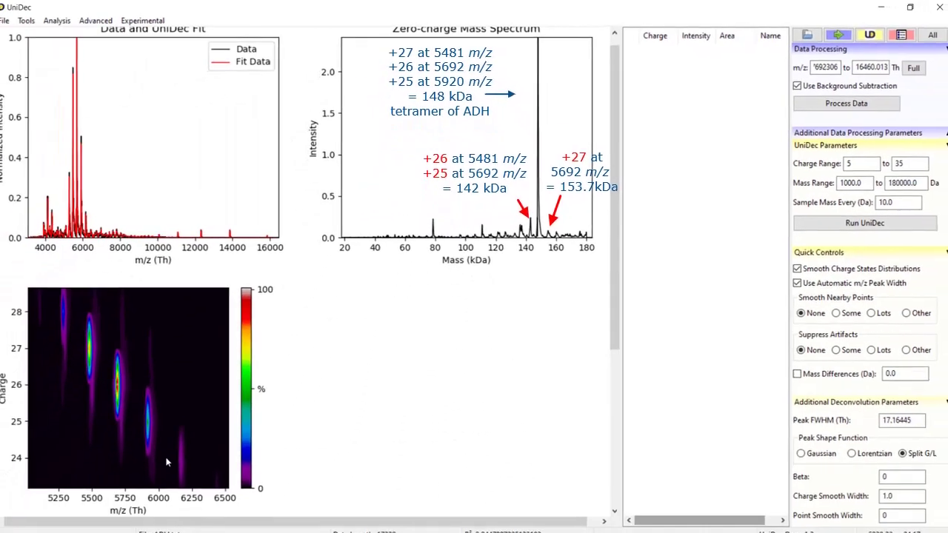
Step: Run UniDec with Smooth Nearby Points set to Lots, and run it again with the option set to None
{"action": "left_click", "coordinate": [866, 308]}
{"action": "left_click", "coordinate": [893, 223]}
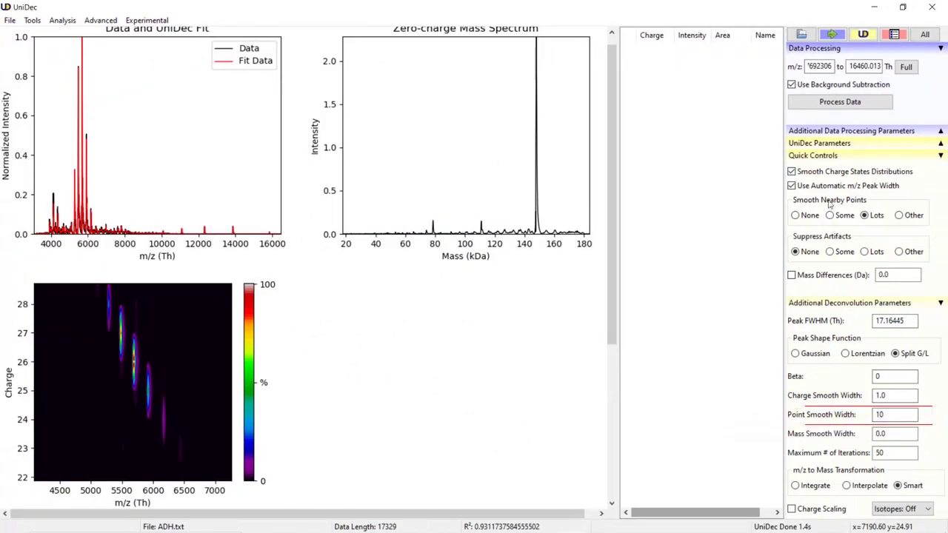
{"action": "left_click", "coordinate": [797, 215]}
{"action": "left_click", "coordinate": [940, 143]}
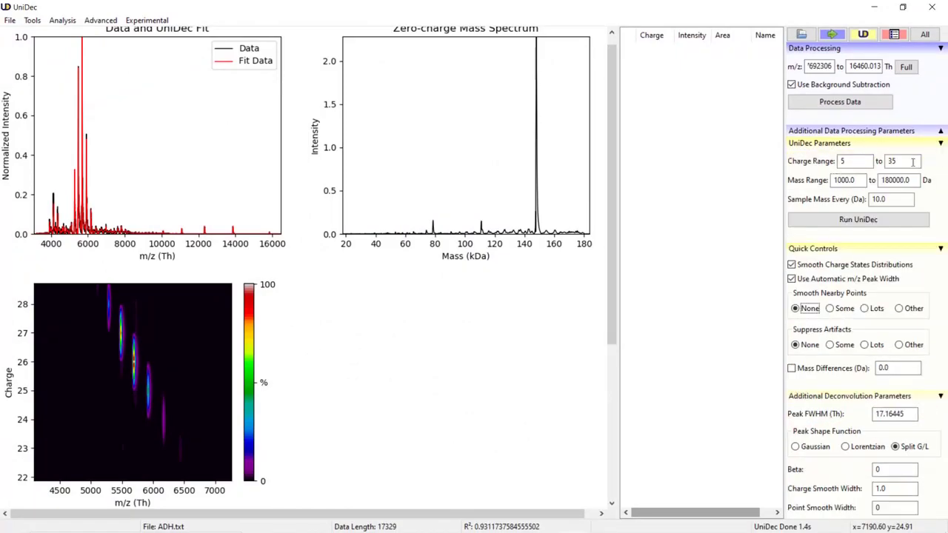
{"action": "left_click", "coordinate": [899, 220]}
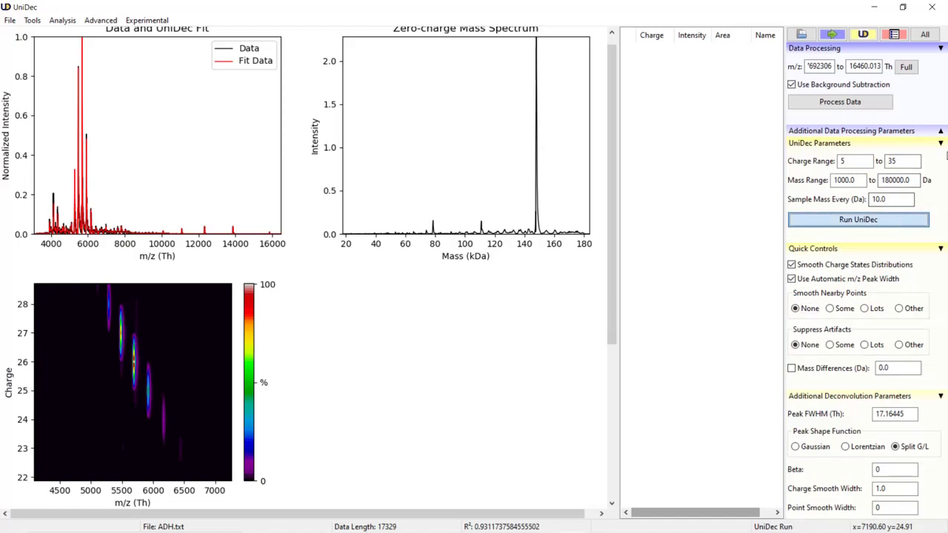
Step: Collapse the UniDec Parameters and zoom the charge plot to about 5150–6600 Th around the main charge states
{"action": "left_click", "coordinate": [939, 147]}
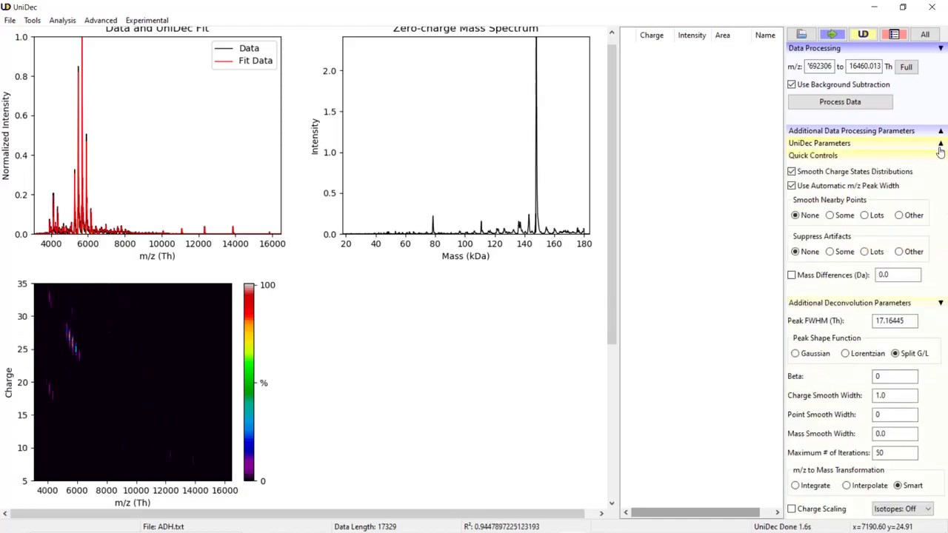
{"action": "left_click_drag", "start_coordinate": [56, 310], "coordinate": [103, 374]}
{"action": "left_click_drag", "start_coordinate": [69, 315], "coordinate": [160, 449]}
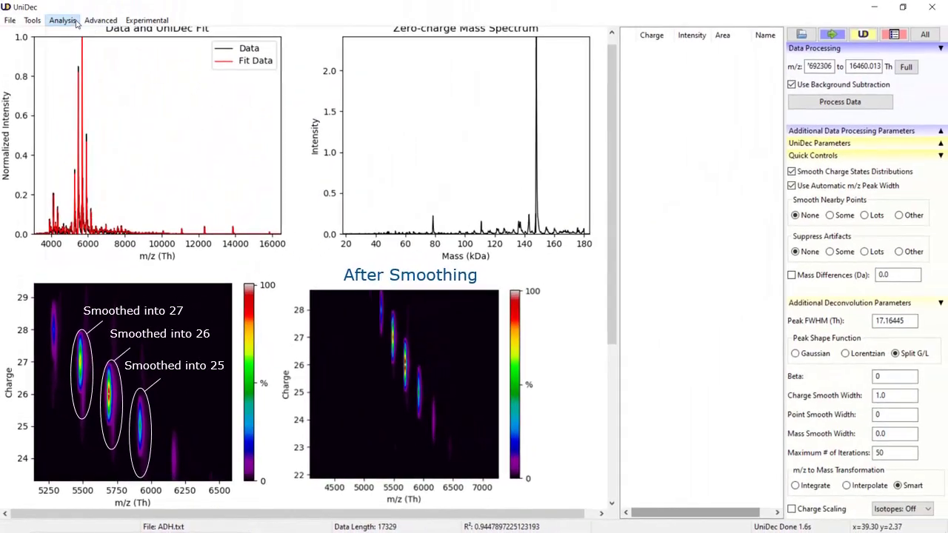
Step: Plot the results by charge and isolate charge states 23 to 28 in the peak list
{"action": "left_click", "coordinate": [74, 22]}
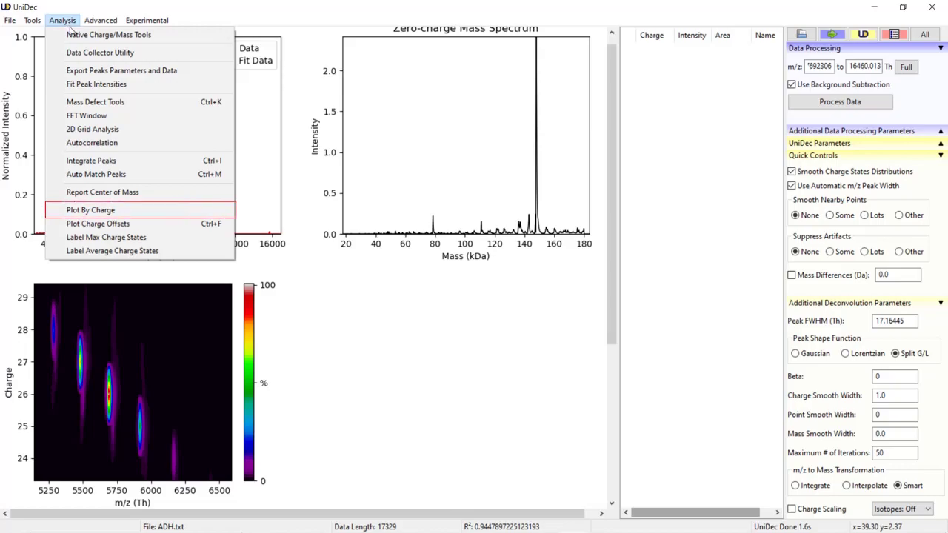
{"action": "left_click", "coordinate": [123, 215]}
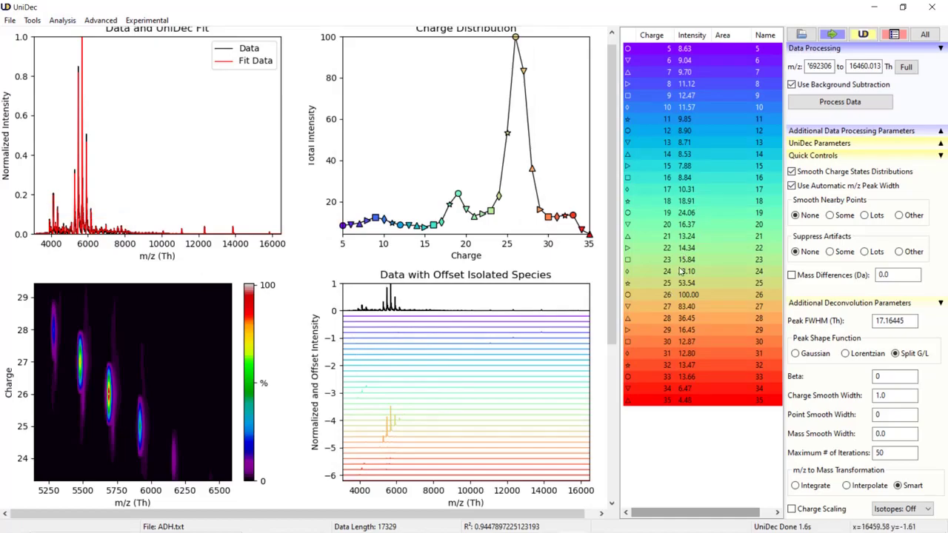
{"action": "left_click", "coordinate": [682, 264]}
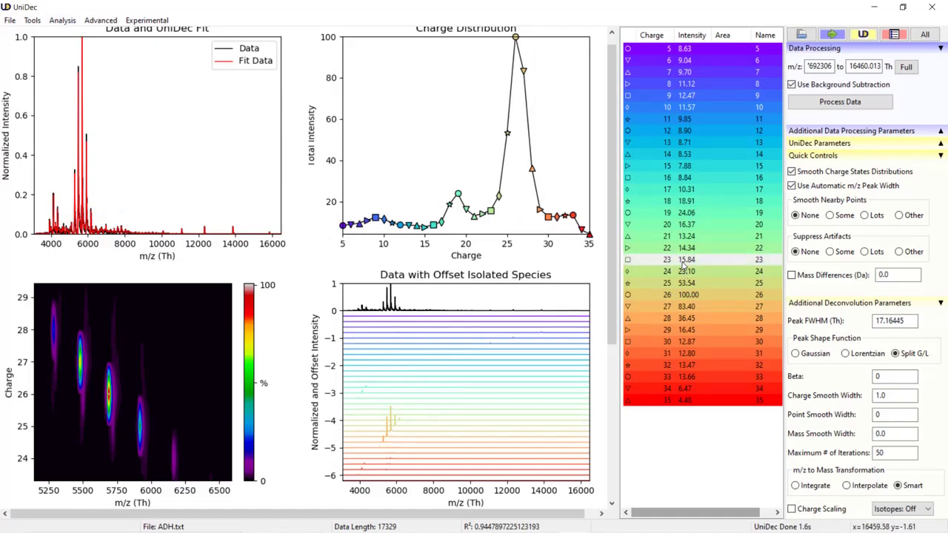
{"action": "left_click", "coordinate": [697, 317], "text": "shift"}
{"action": "right_click", "coordinate": [695, 286]}
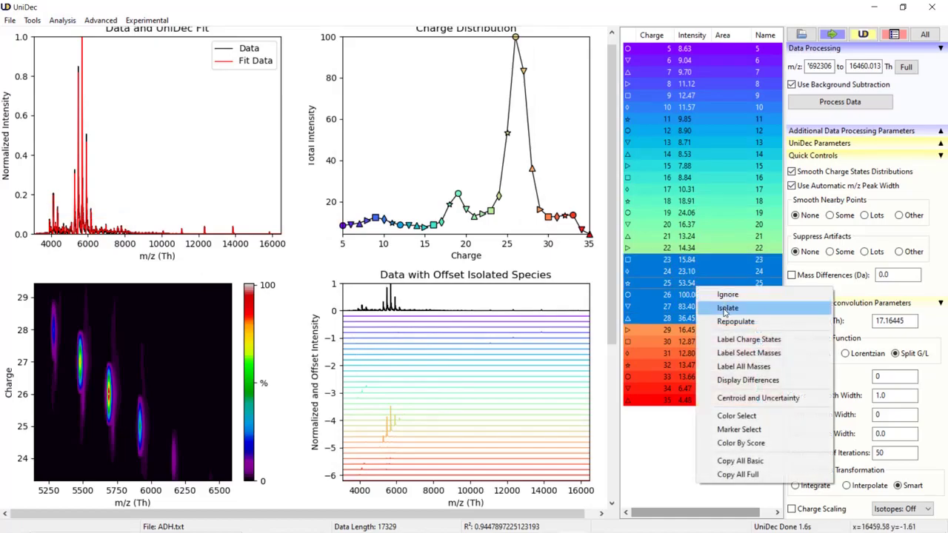
{"action": "left_click", "coordinate": [725, 310]}
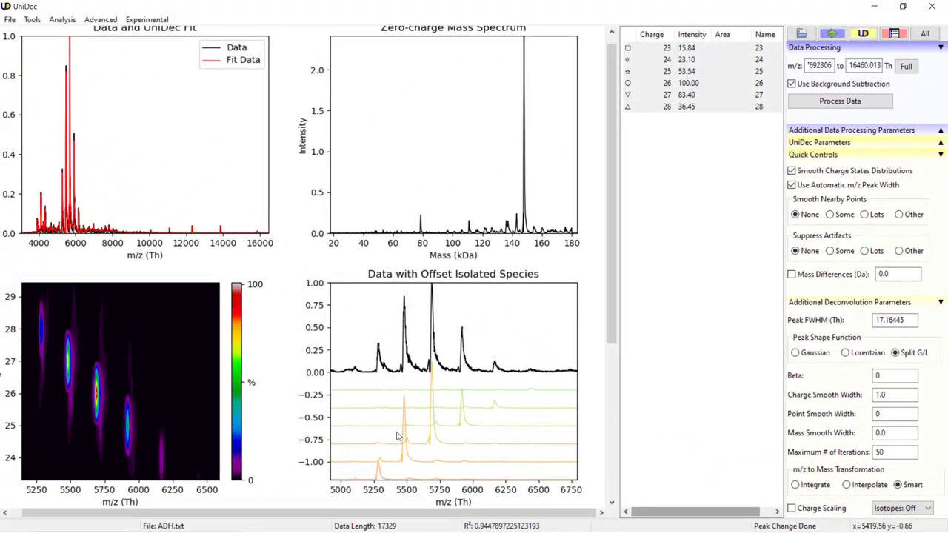
{"action": "left_click_drag", "start_coordinate": [354, 377], "coordinate": [510, 381]}
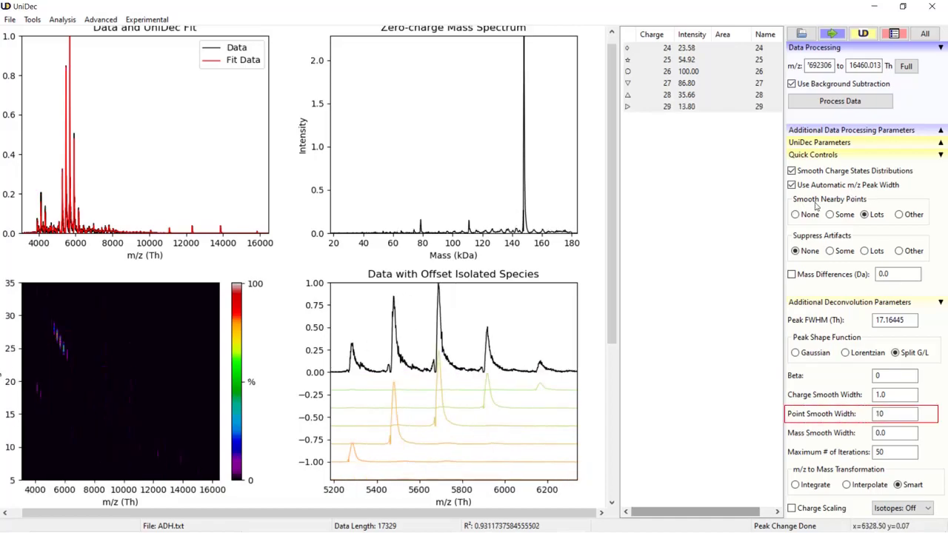
Step: Switch Smooth Nearby Points through None, Some and Lots to show the effect on the Point Smooth Width
{"action": "left_click", "coordinate": [795, 215]}
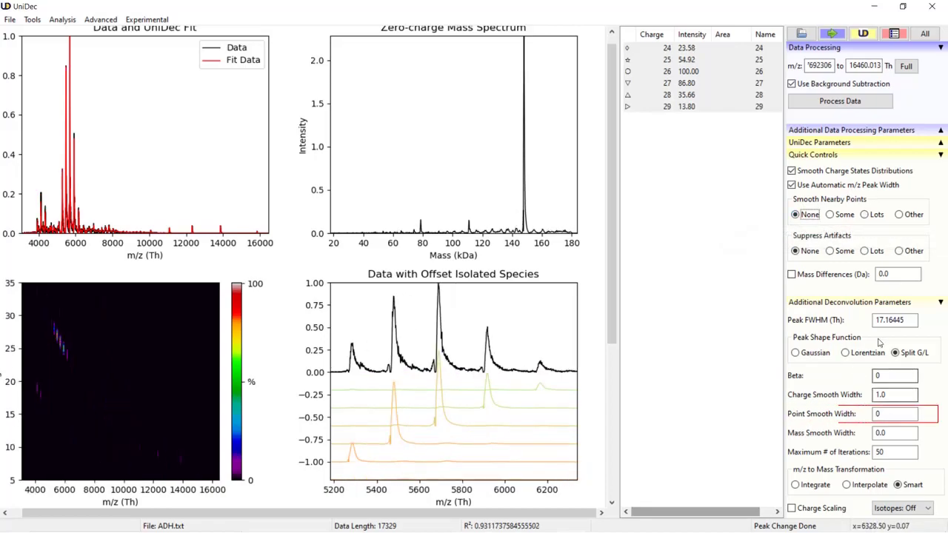
{"action": "left_click", "coordinate": [836, 220]}
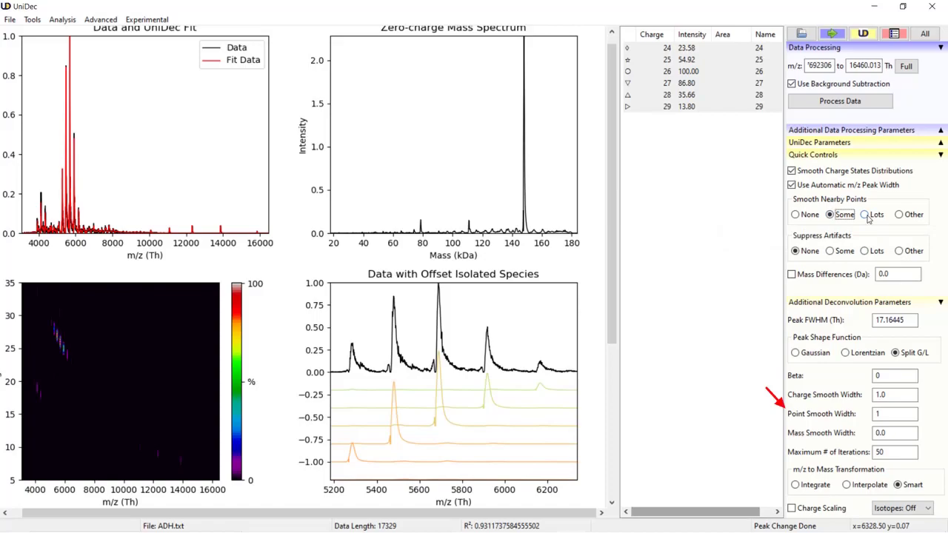
{"action": "left_click", "coordinate": [868, 217]}
{"action": "left_click", "coordinate": [907, 219]}
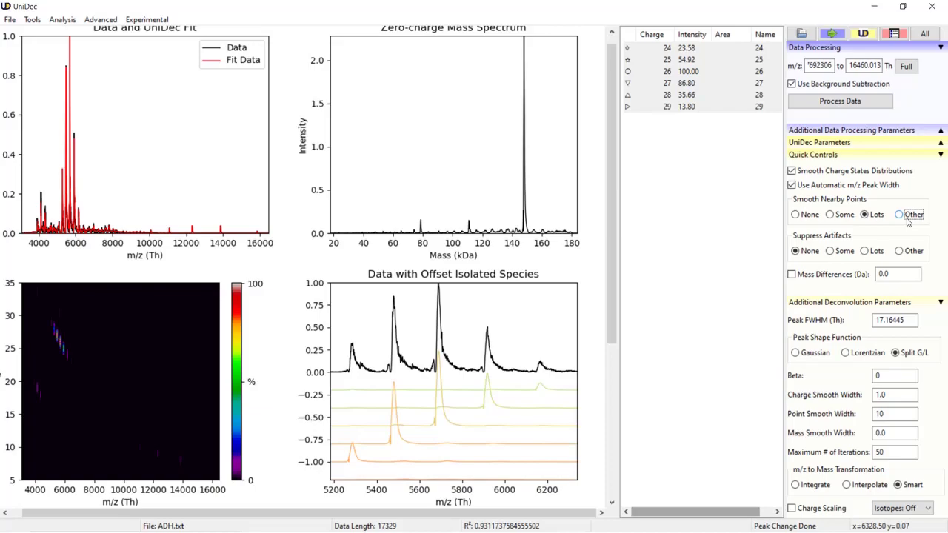
Step: Enter a custom Point Smooth Width of 5 and return Smooth Nearby Points to Lots
{"action": "left_click", "coordinate": [907, 219]}
{"action": "double_click", "coordinate": [903, 414]}
{"action": "type", "text": "5"}
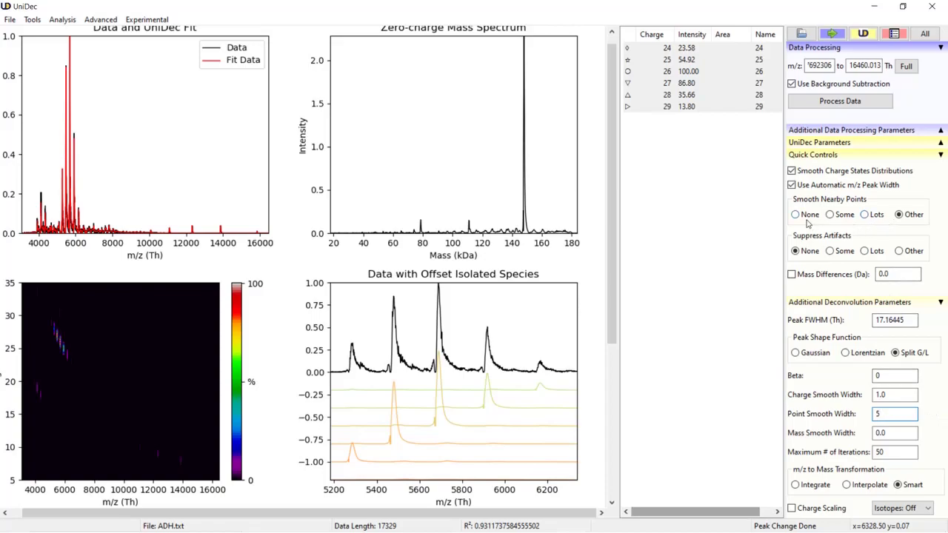
{"action": "left_click", "coordinate": [866, 215]}
{"action": "scroll", "coordinate": [463, 251], "scroll_direction": "up", "scroll_amount": 1}
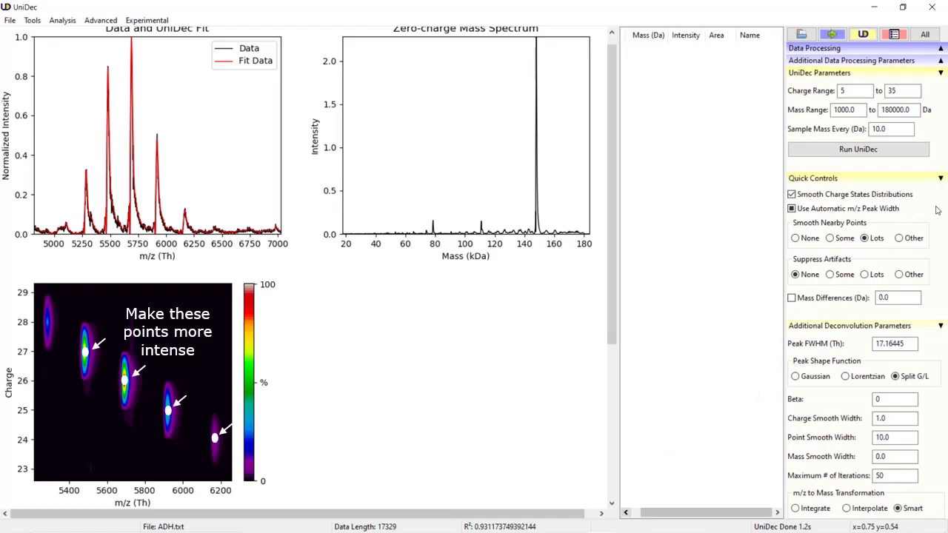
Step: Enable Discrete Plot in the Additional Plotting Parameters, replot and view the main peaks in the charge plot
{"action": "left_click", "coordinate": [940, 182]}
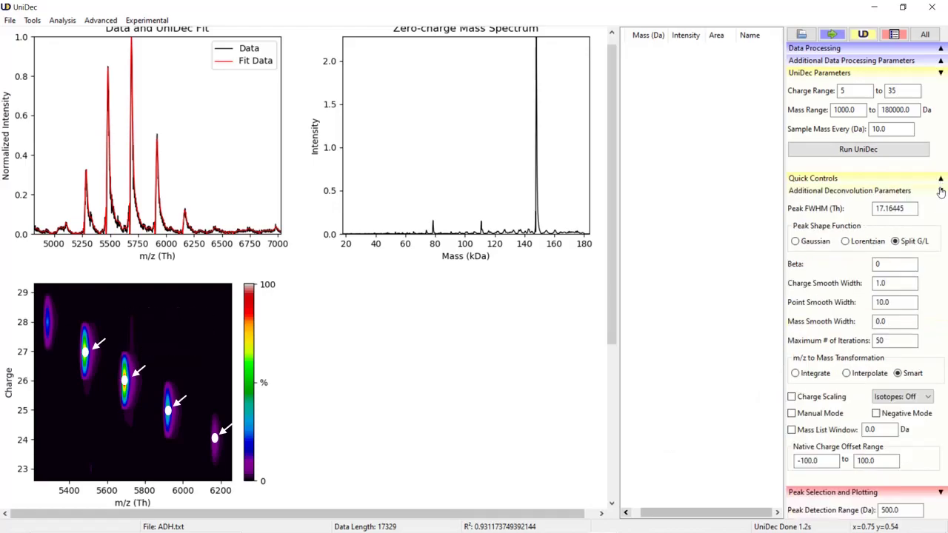
{"action": "left_click", "coordinate": [940, 191]}
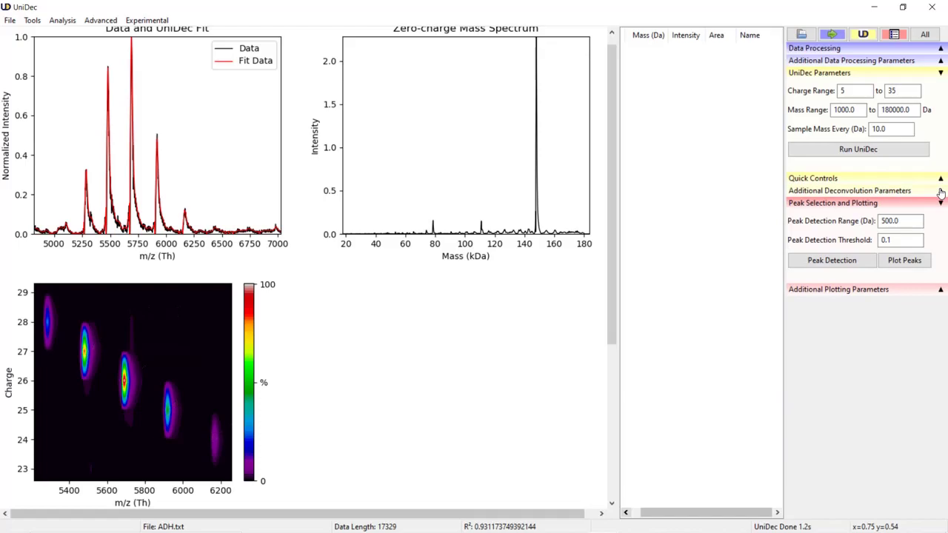
{"action": "left_click", "coordinate": [941, 293]}
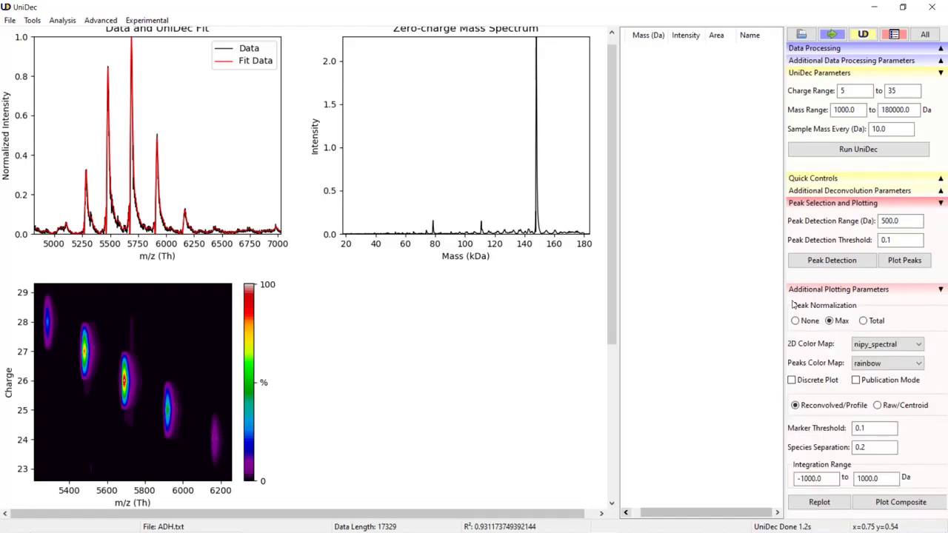
{"action": "left_click", "coordinate": [798, 382]}
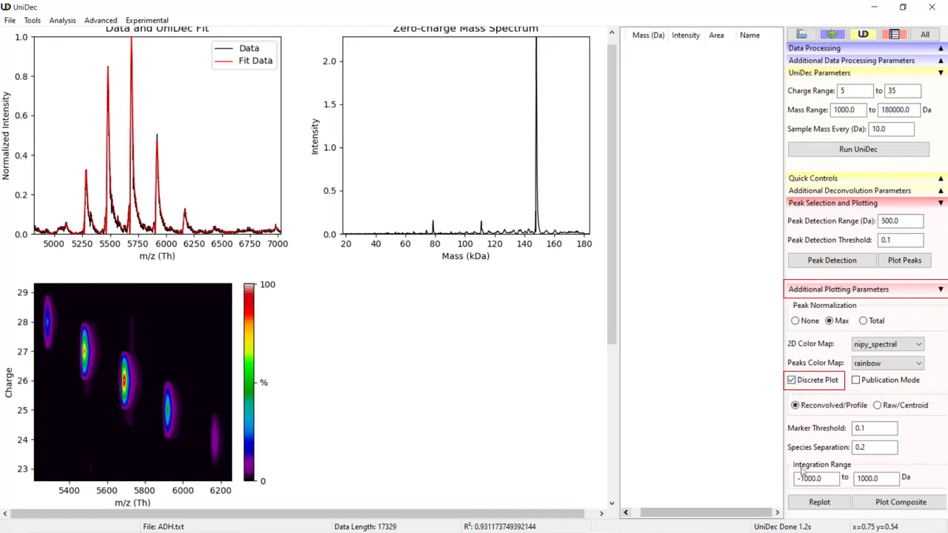
{"action": "left_click", "coordinate": [808, 504]}
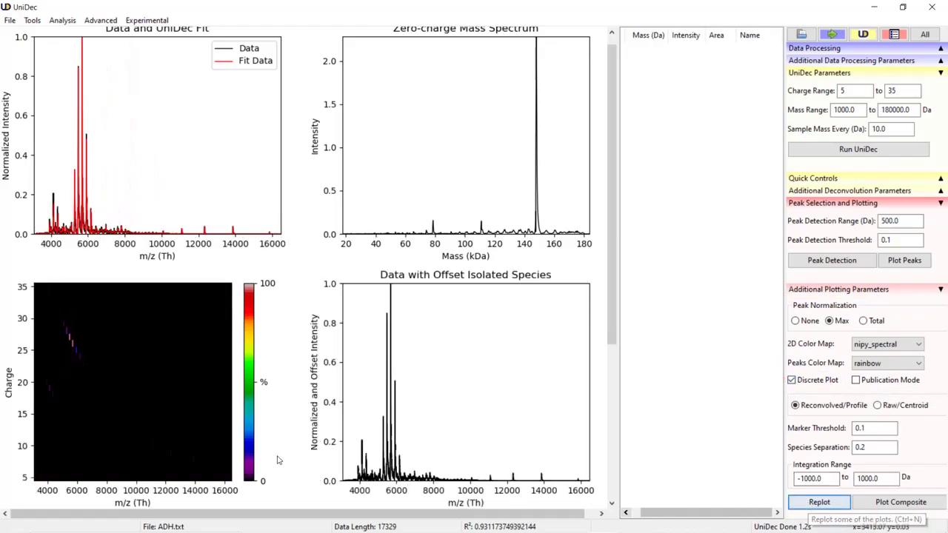
{"action": "left_click_drag", "start_coordinate": [52, 315], "coordinate": [97, 380]}
{"action": "left_click_drag", "start_coordinate": [81, 297], "coordinate": [178, 451]}
Step: Turn off Discrete Plot, replot and zoom the charge plot to about 5200–6400 Th and charges 23–29
{"action": "left_click", "coordinate": [793, 381]}
{"action": "left_click", "coordinate": [824, 505]}
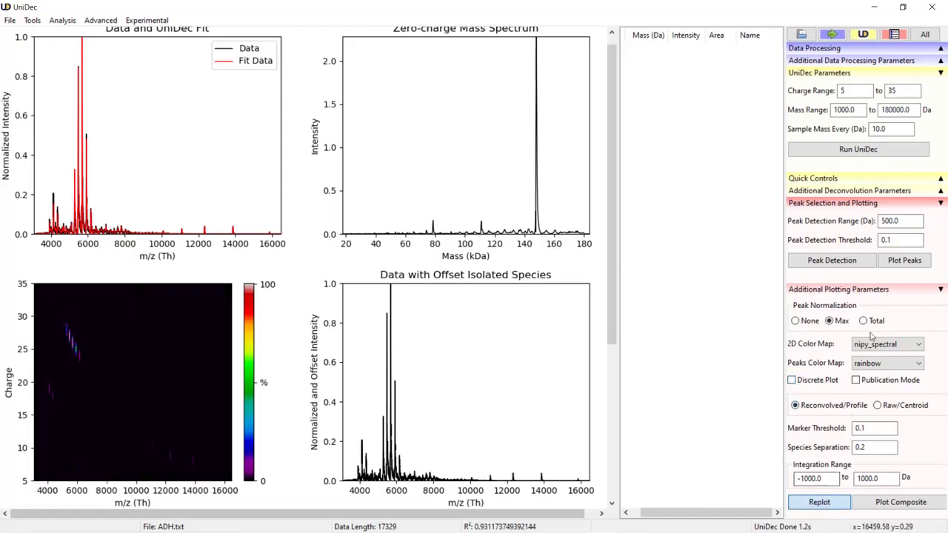
{"action": "left_click", "coordinate": [941, 192]}
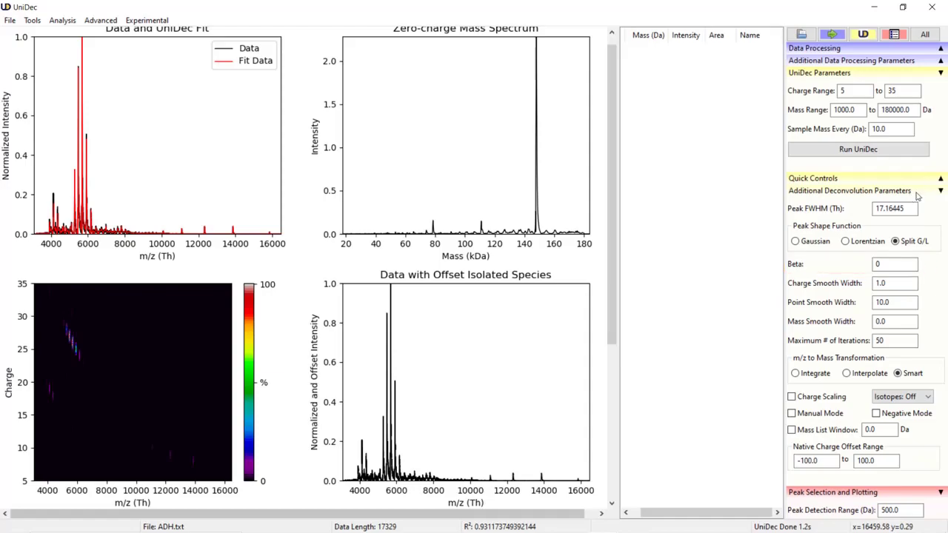
{"action": "left_click", "coordinate": [941, 179]}
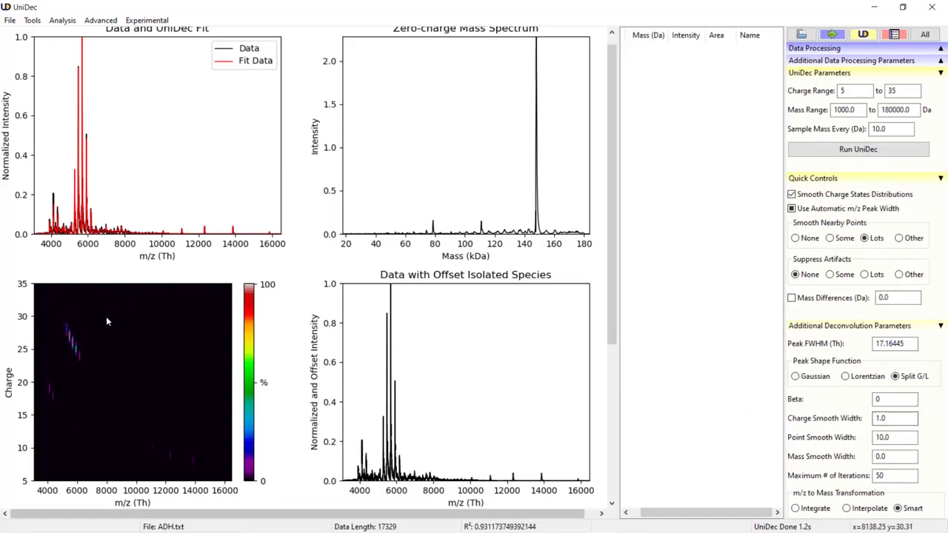
{"action": "left_click_drag", "start_coordinate": [58, 319], "coordinate": [88, 366]}
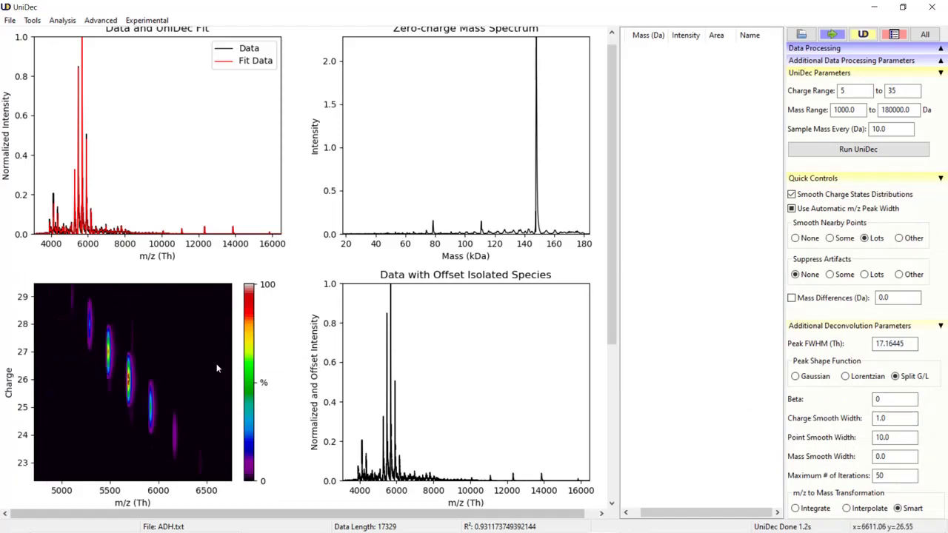
{"action": "left_click_drag", "start_coordinate": [83, 297], "coordinate": [194, 470]}
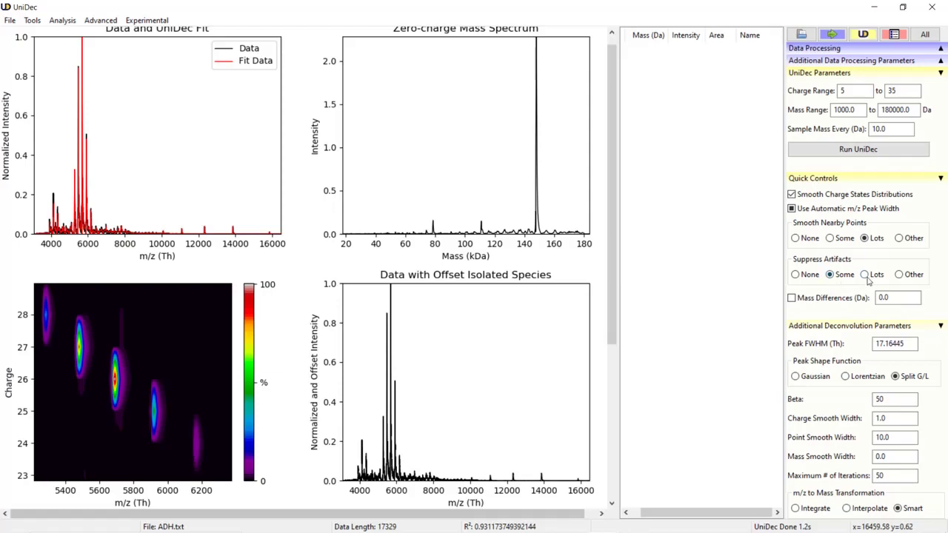
Step: Run the deconvolution with Suppress Artifacts set to Lots, and enter a custom Beta of 5
{"action": "type", "text": "0"}
{"action": "left_click", "coordinate": [864, 275]}
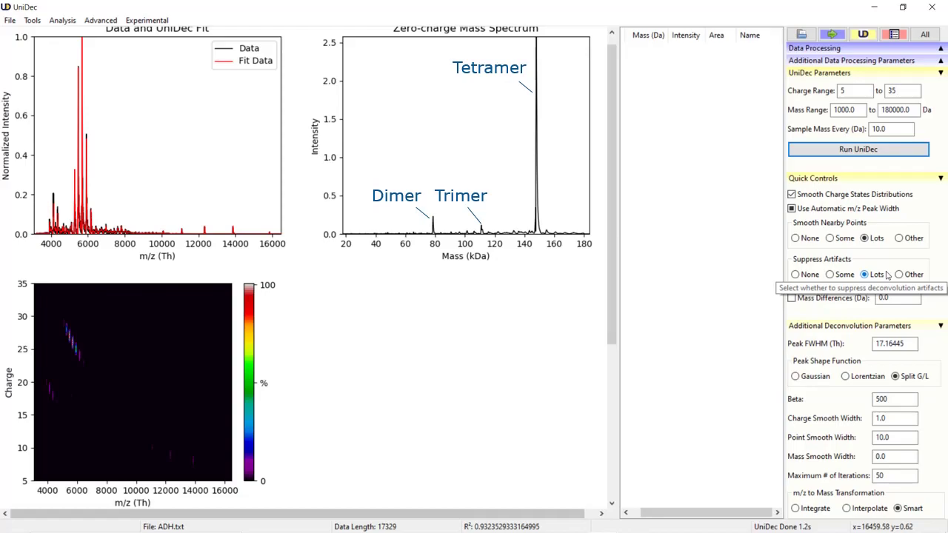
{"action": "double_click", "coordinate": [894, 396]}
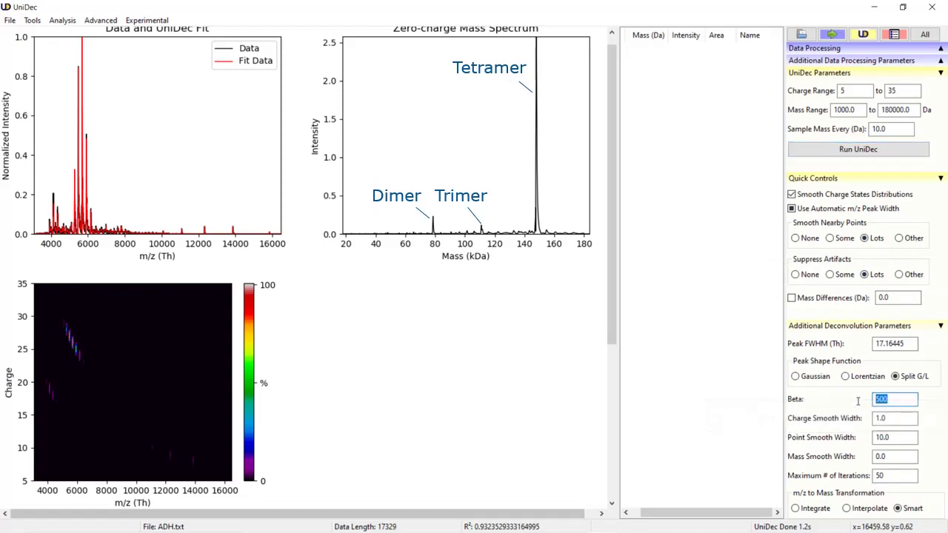
{"action": "type", "text": "5"}
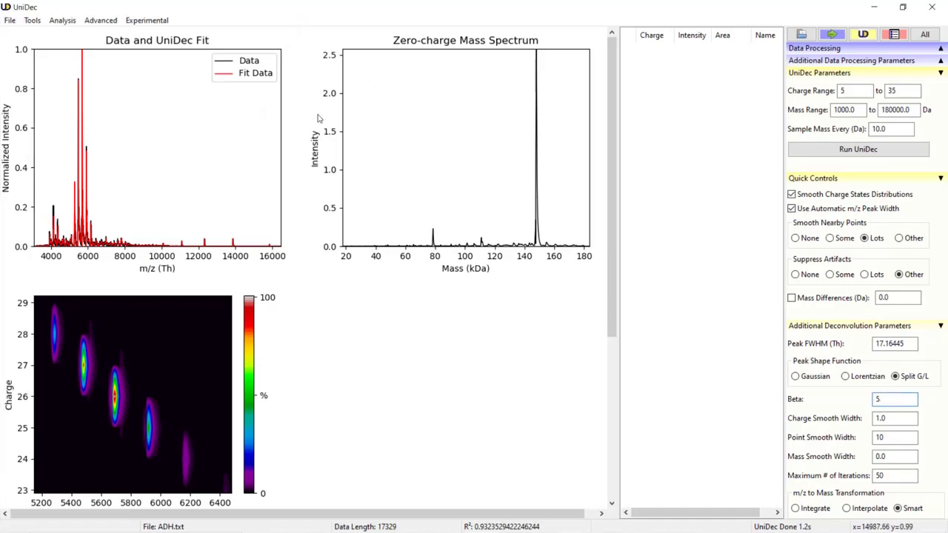
Step: Load the POPC_Nanodiscs.txt example data and run the UniDec deconvolution on it
{"action": "left_click", "coordinate": [9, 20]}
{"action": "mouse_move", "coordinate": [170, 233]}
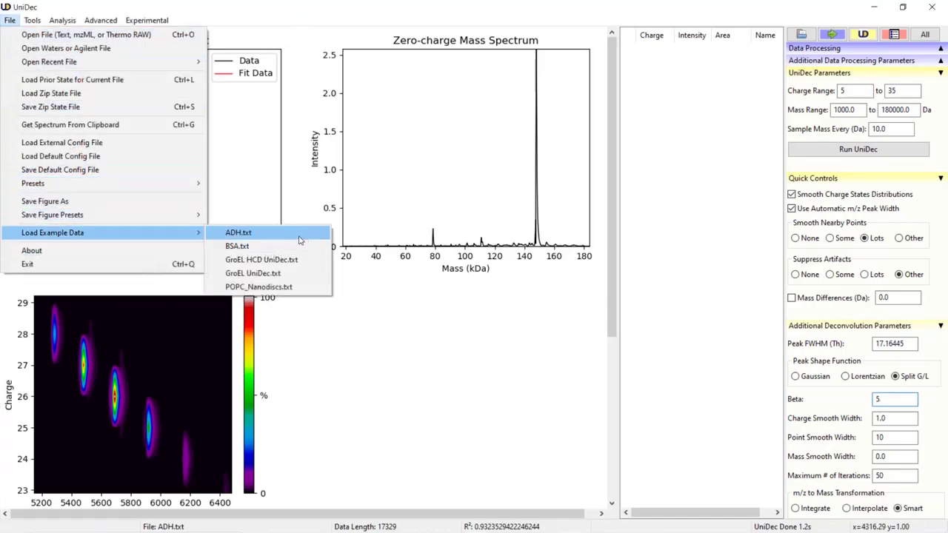
{"action": "left_click", "coordinate": [281, 286]}
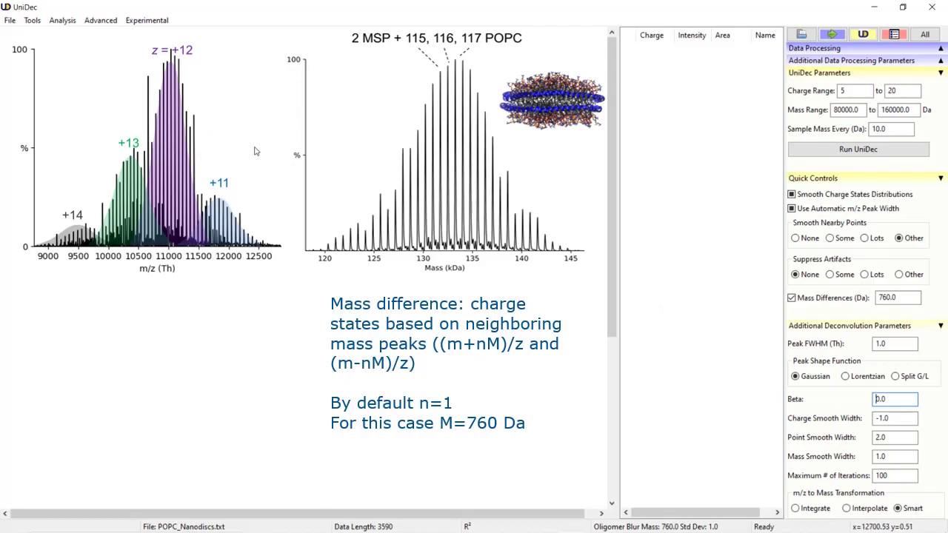
{"action": "left_click", "coordinate": [866, 150]}
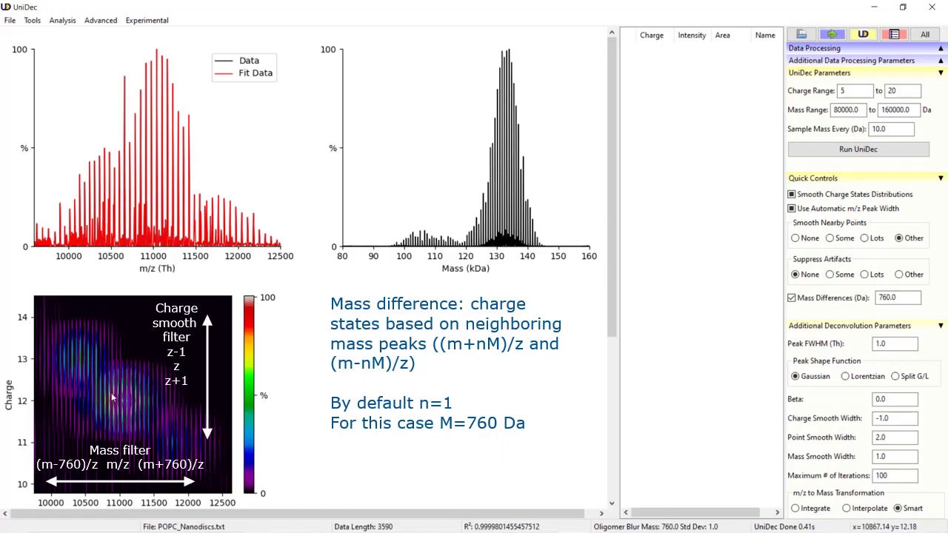
Step: Zoom the zero-charge mass spectrum to about 125–139 kDa to examine the spacing of the nanodisc mass peaks
{"action": "left_click", "coordinate": [62, 20]}
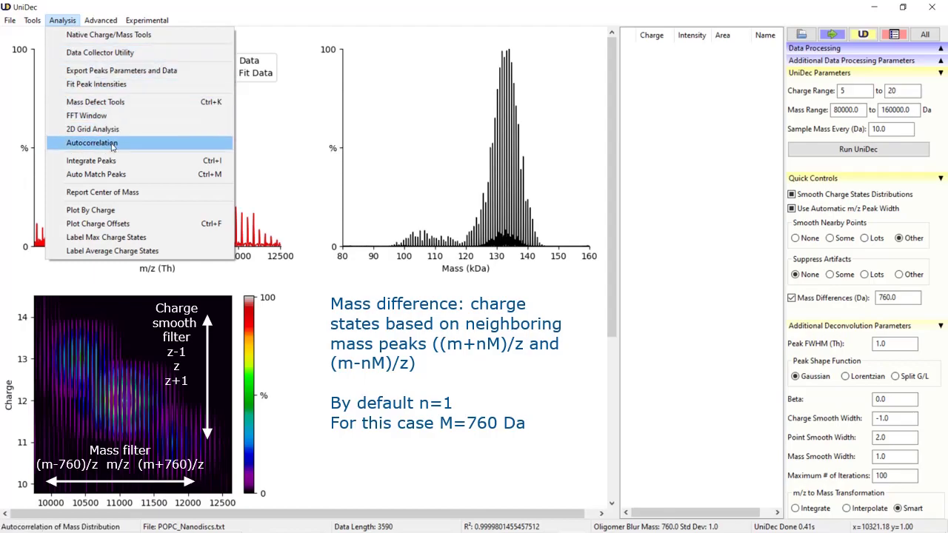
{"action": "left_click", "coordinate": [62, 20]}
{"action": "left_click_drag", "start_coordinate": [420, 178], "coordinate": [534, 185]}
{"action": "left_click_drag", "start_coordinate": [437, 173], "coordinate": [528, 174]}
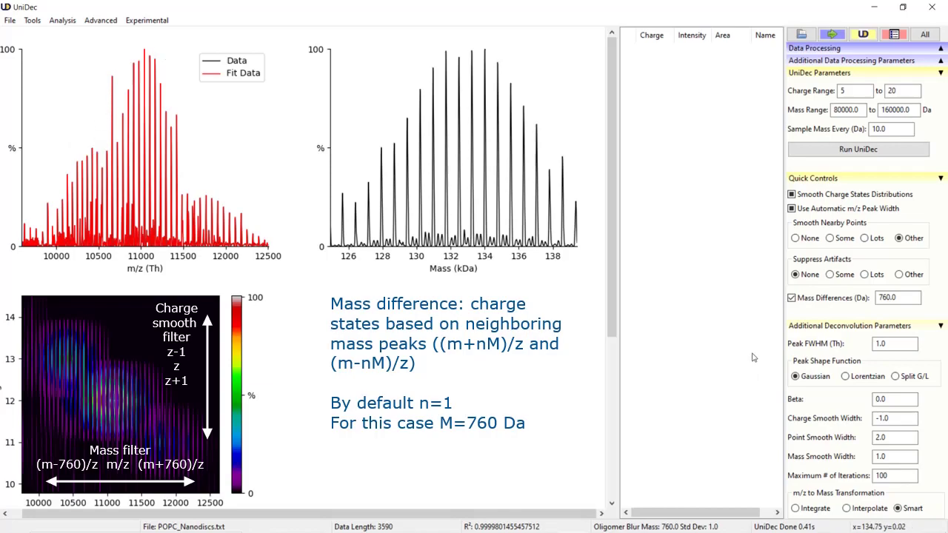
Step: Turn the 760 Da Mass Differences option off and on twice to show its effect on the Mass Smooth Width
{"action": "left_click", "coordinate": [791, 297]}
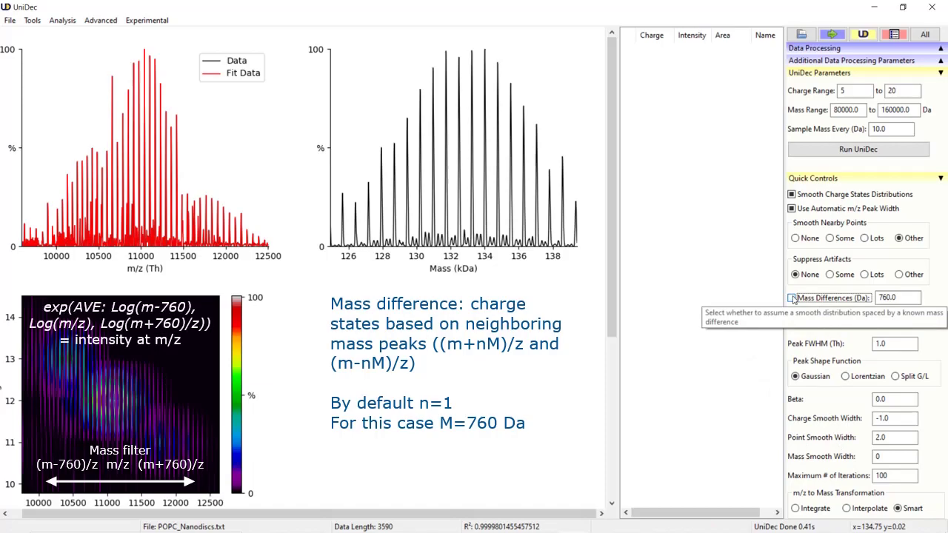
{"action": "left_click", "coordinate": [791, 298]}
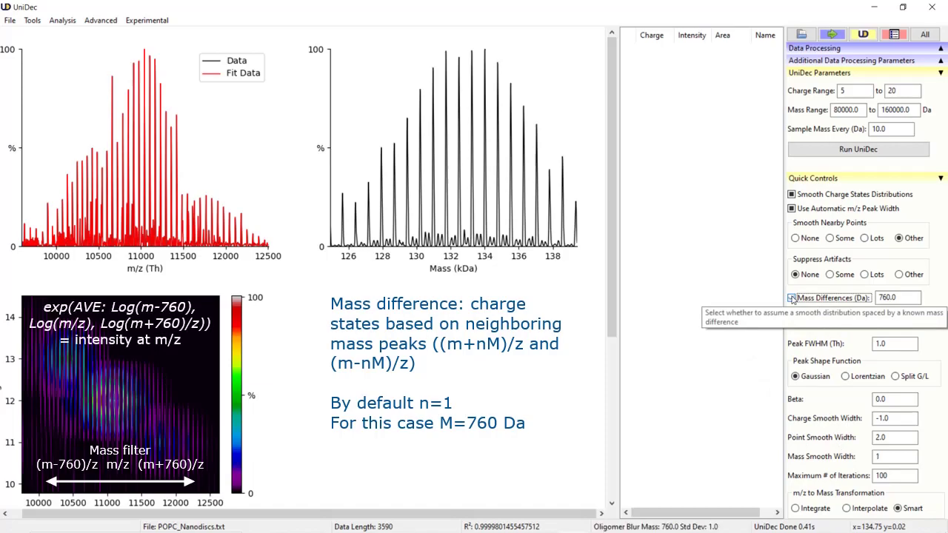
{"action": "left_click", "coordinate": [791, 298]}
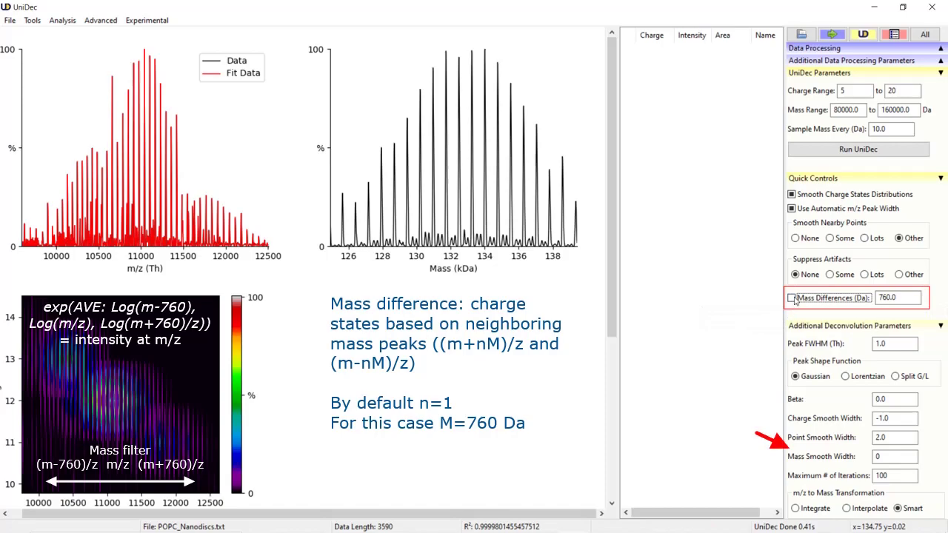
{"action": "left_click", "coordinate": [792, 297]}
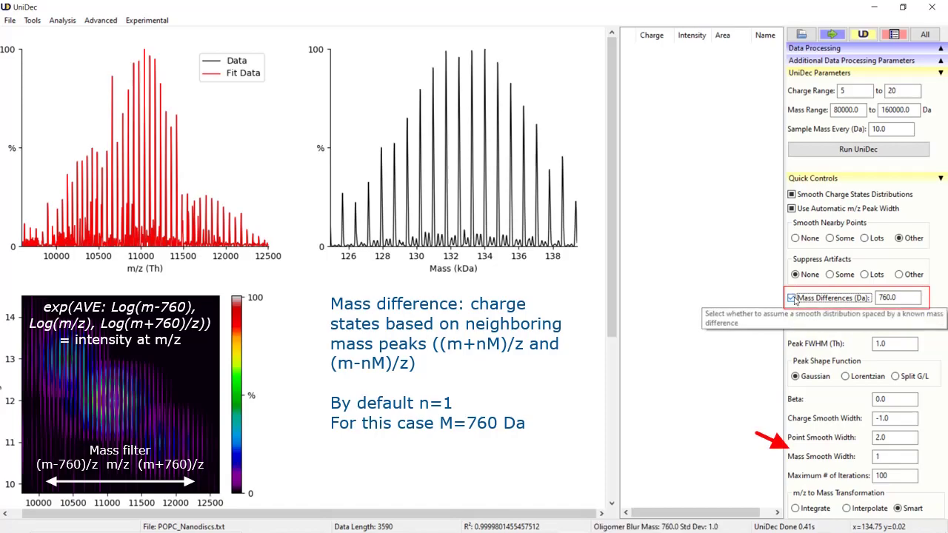
Step: Run the nanodisc deconvolution with a Mass Smooth Width of 2 and again with -1
{"action": "double_click", "coordinate": [885, 456]}
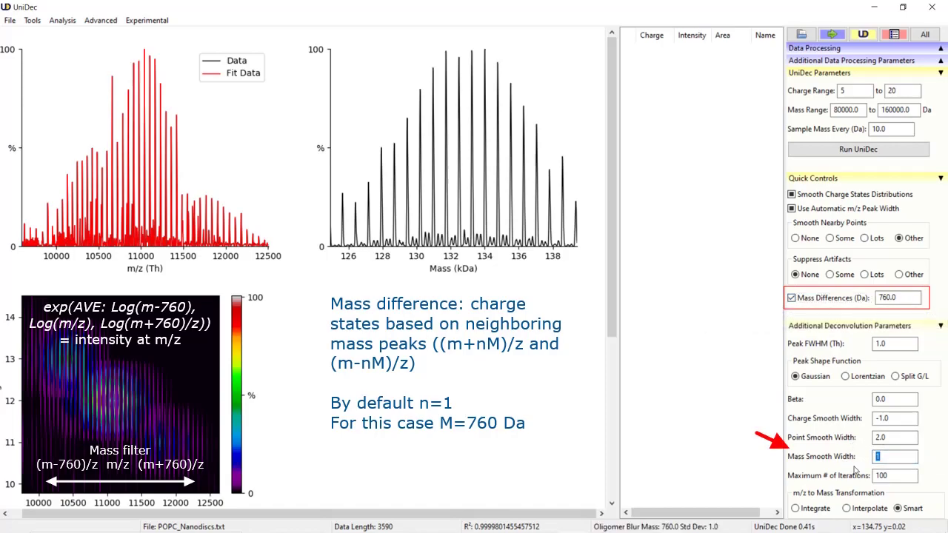
{"action": "type", "text": "2"}
{"action": "left_click", "coordinate": [880, 150]}
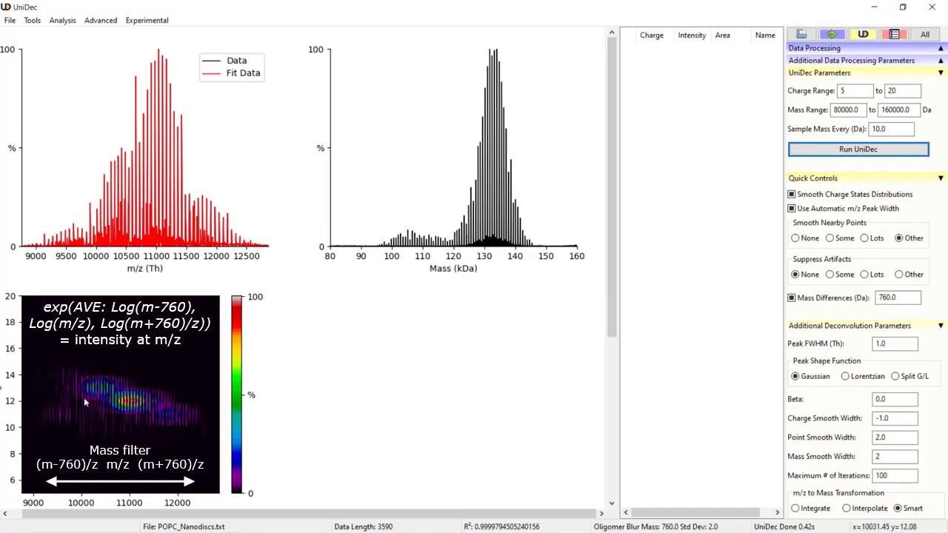
{"action": "double_click", "coordinate": [882, 456]}
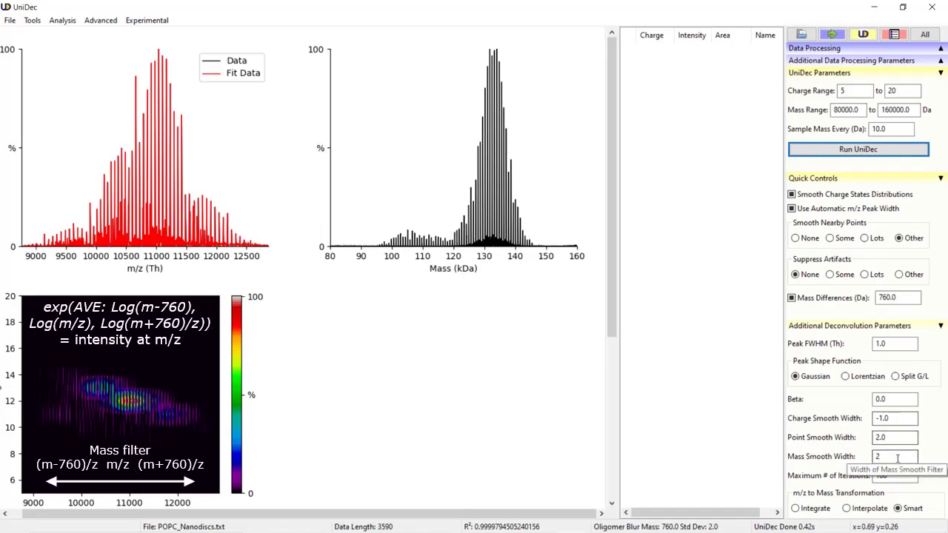
{"action": "type", "text": "-1"}
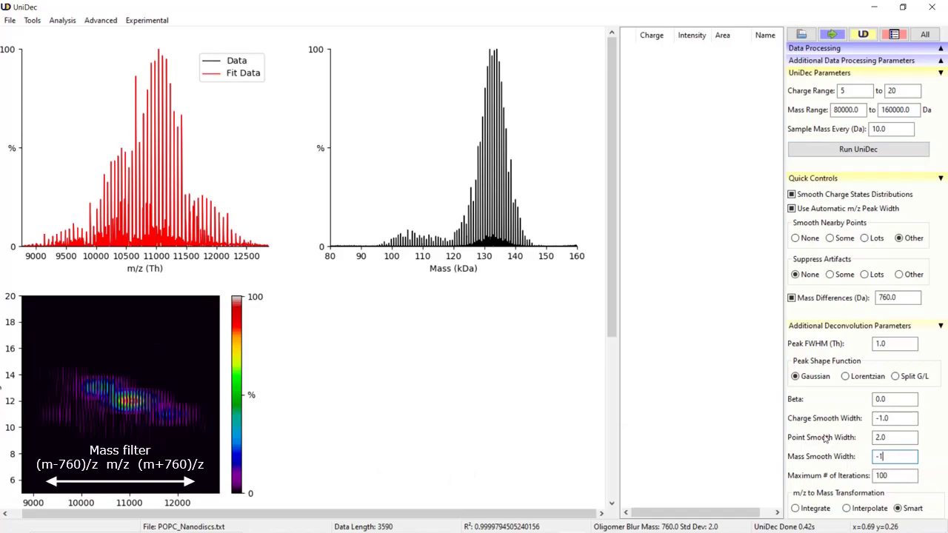
{"action": "left_click", "coordinate": [837, 152]}
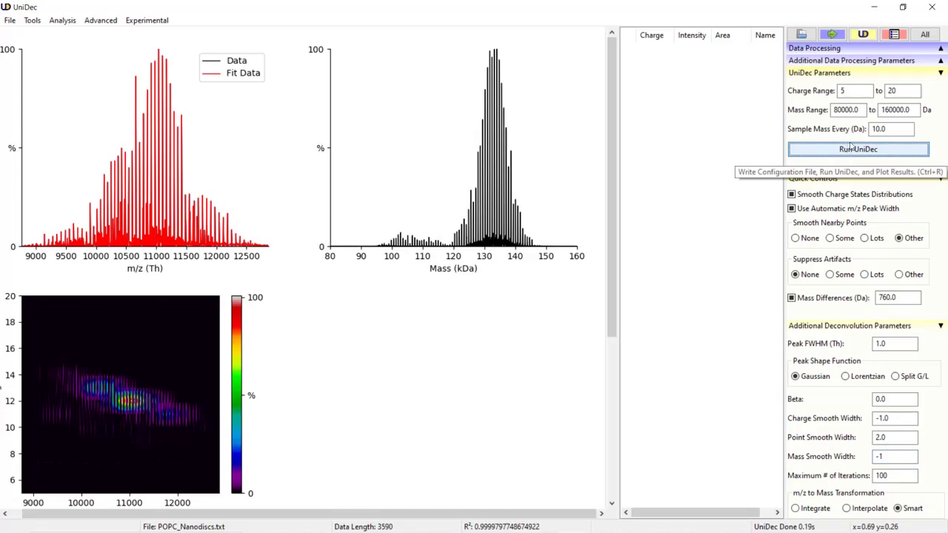